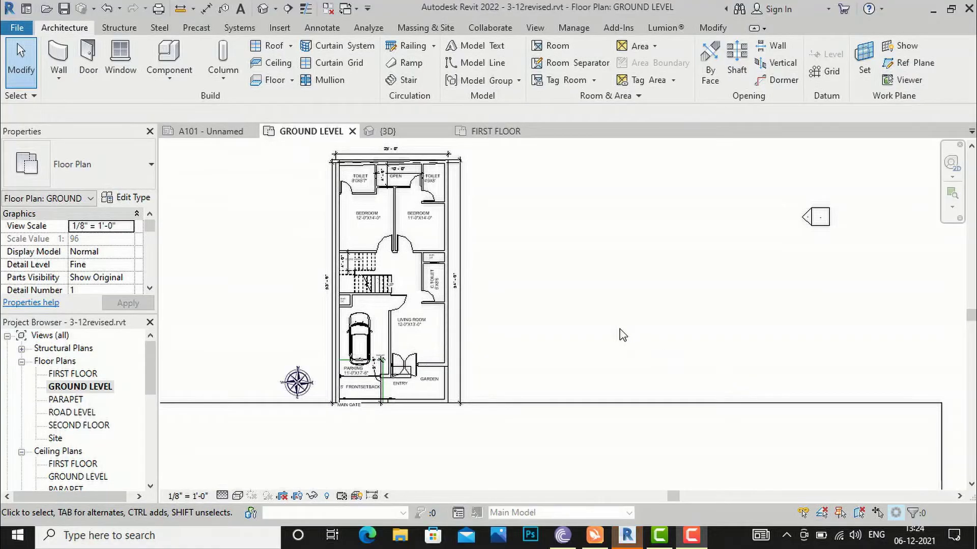
# Step: Zoom out the GROUND LEVEL plan and start the Model Line tool from the Architecture tab
pyautogui.scroll(-1, 622, 335)
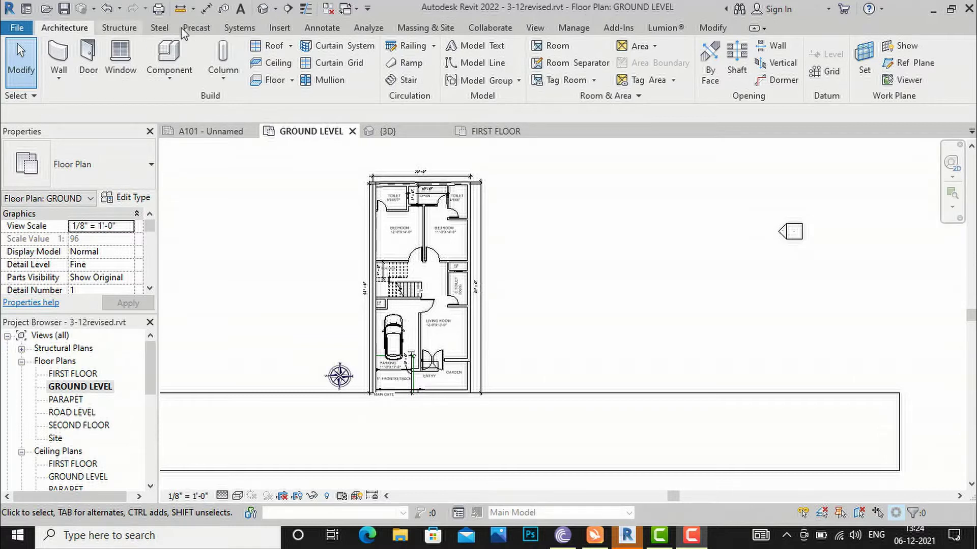
pyautogui.click(495, 65)
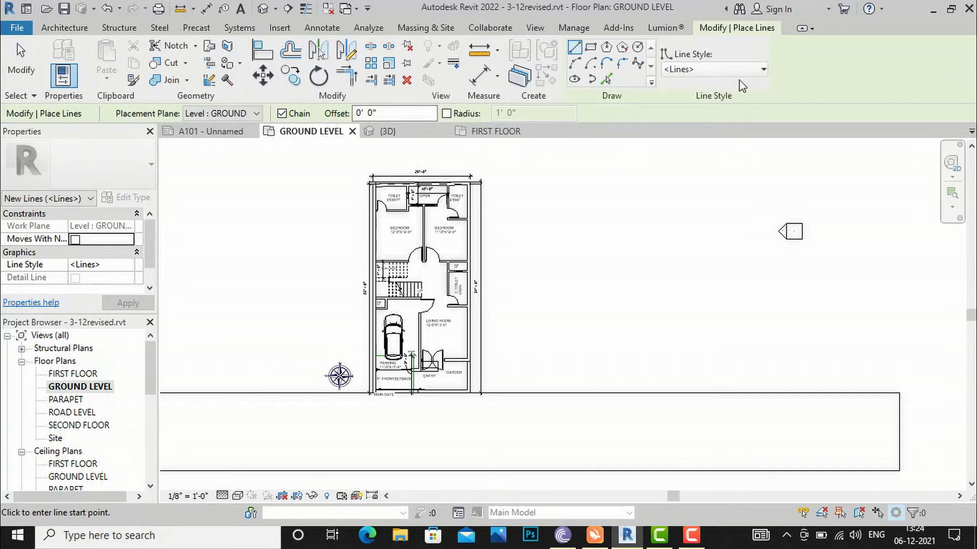
# Step: Draw a roughly 19' by 20' rectangle of <Lines> model lines right of the building
pyautogui.click(693, 70)
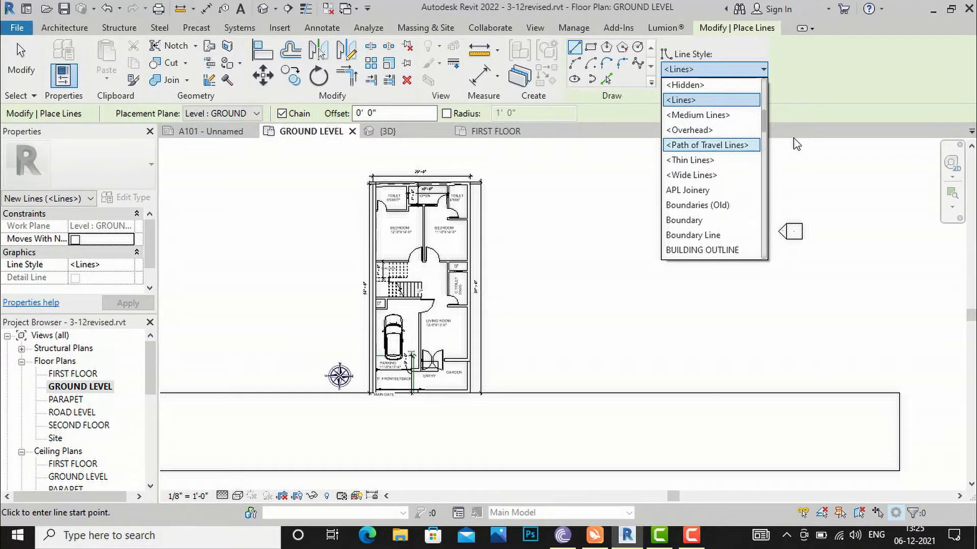
pyautogui.click(837, 138)
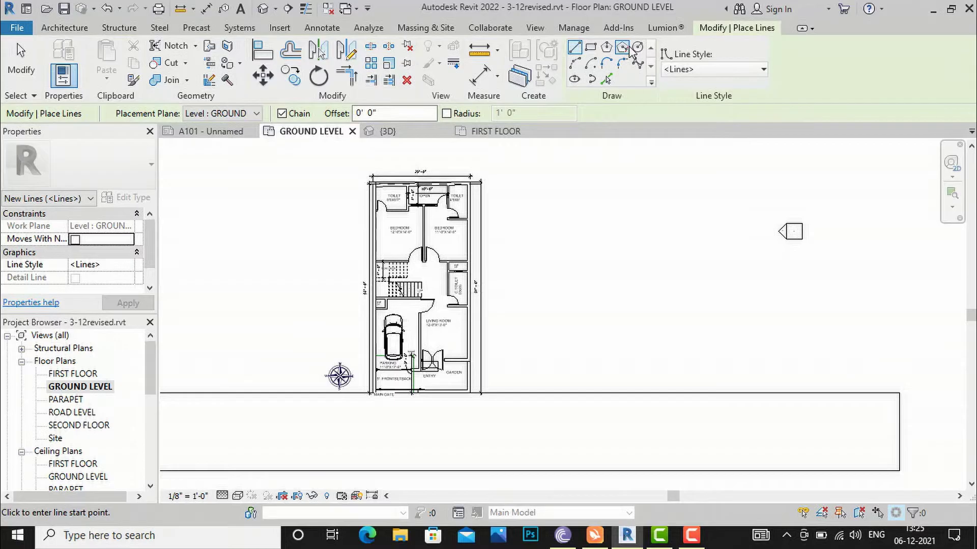
pyautogui.click(590, 50)
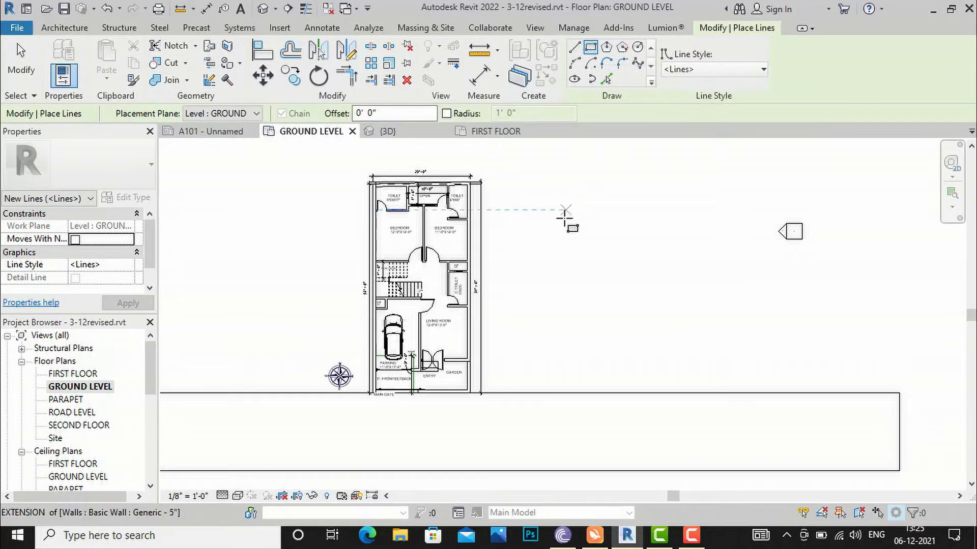
pyautogui.click(564, 220)
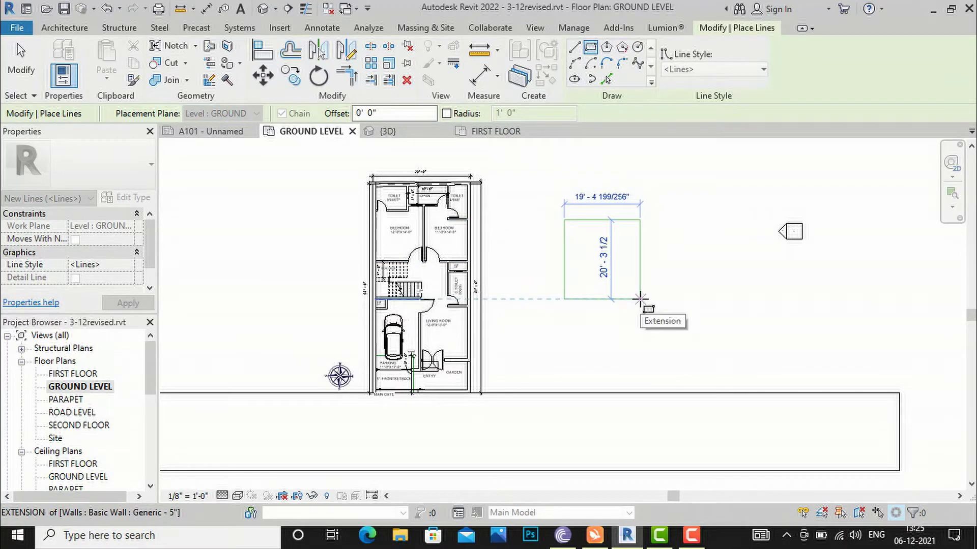
pyautogui.click(641, 299)
pyautogui.press('Escape')
pyautogui.press('Escape')
pyautogui.scroll(1, 658, 248)
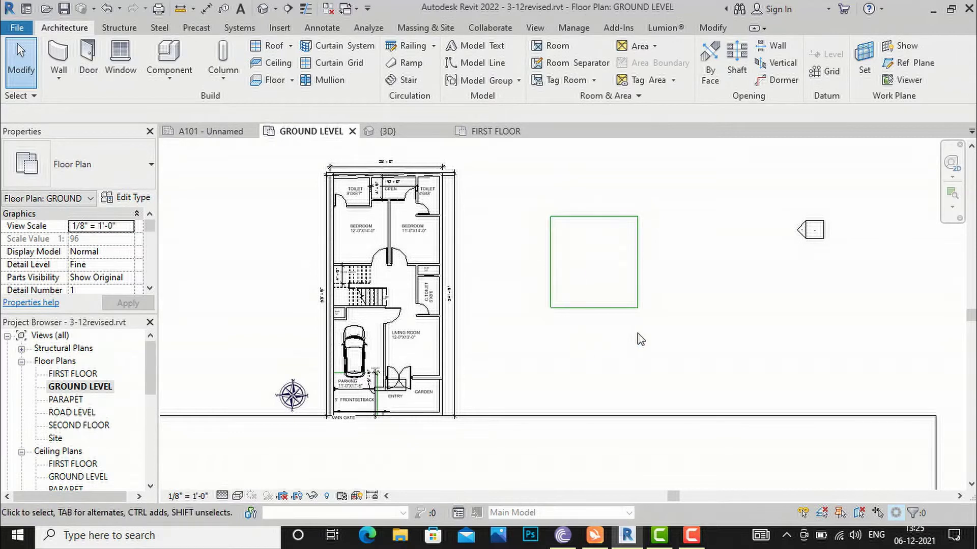
pyautogui.scroll(-2, 571, 266)
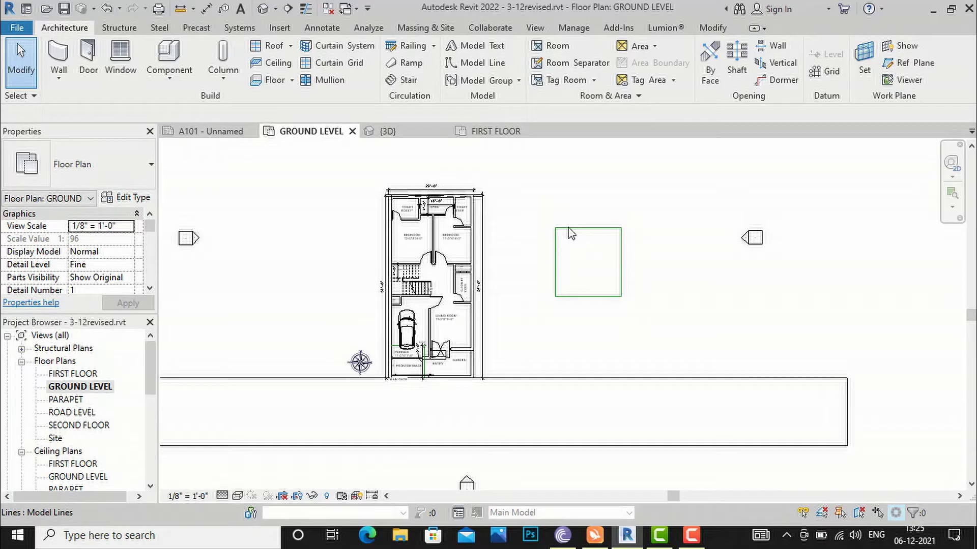
# Step: Start a new model line set to the <Hidden> line style
pyautogui.click(483, 63)
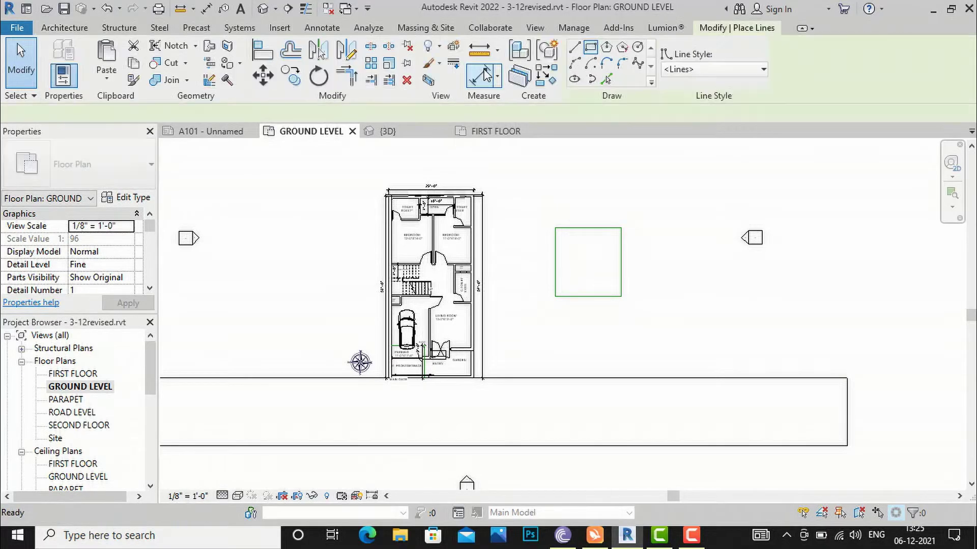
pyautogui.click(712, 76)
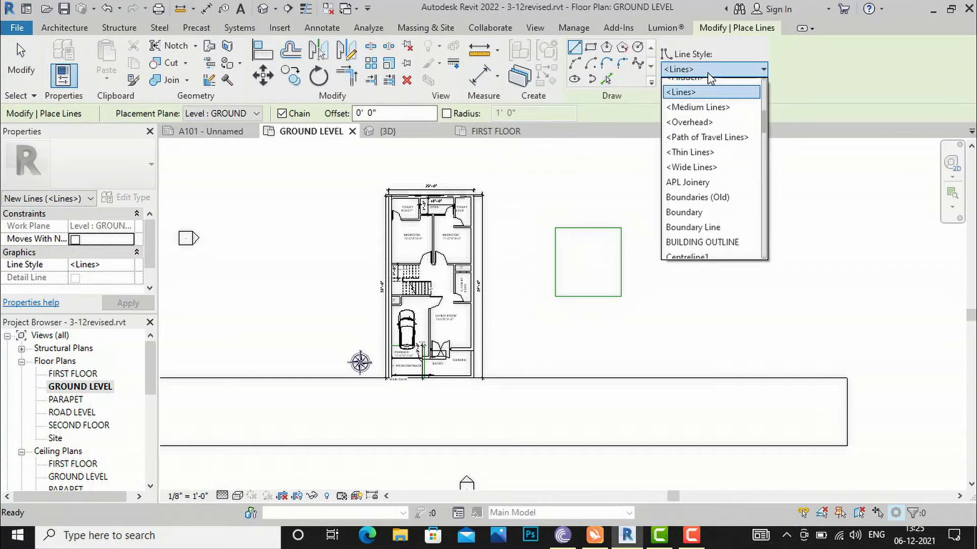
pyautogui.scroll(3, 703, 143)
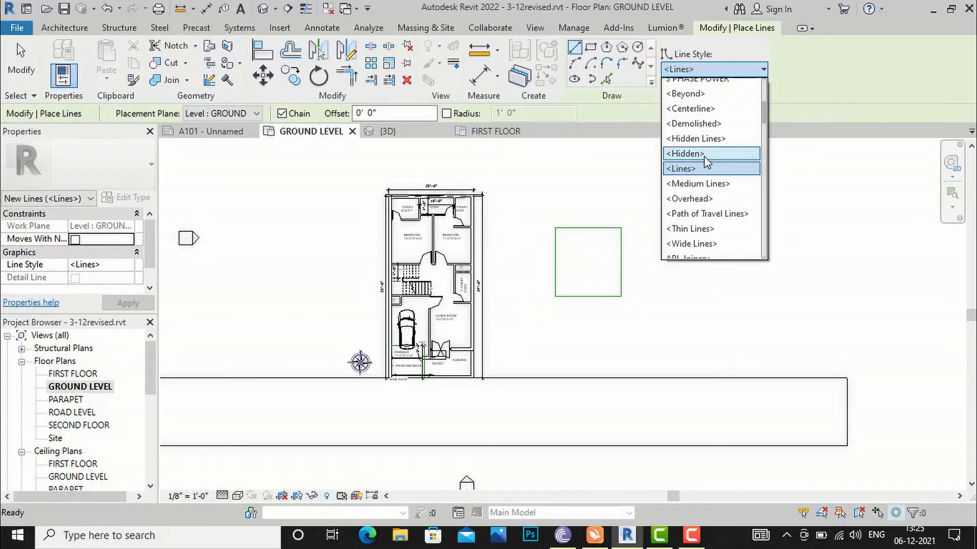
pyautogui.click(706, 154)
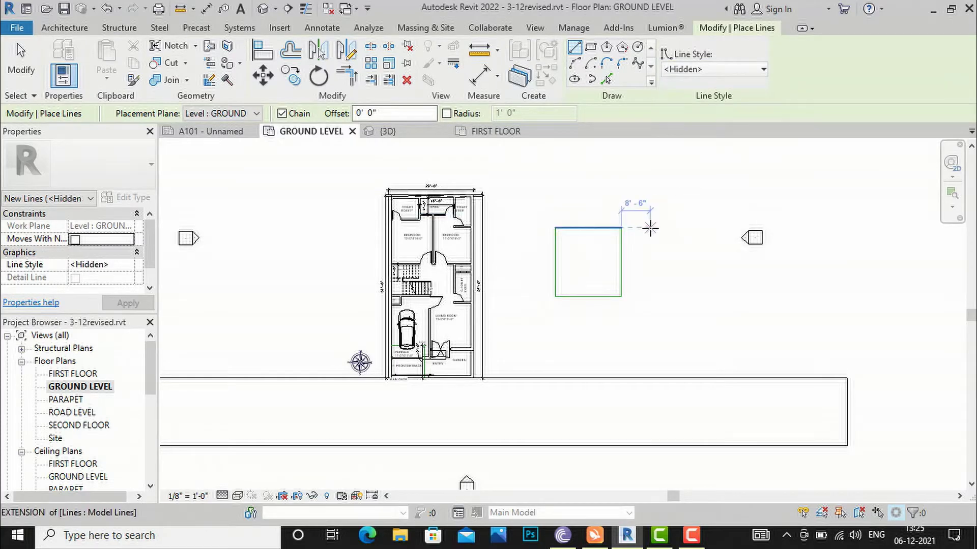
# Step: Draw the chained dashed segments going up, right, stepping down, and down again
pyautogui.click(654, 237)
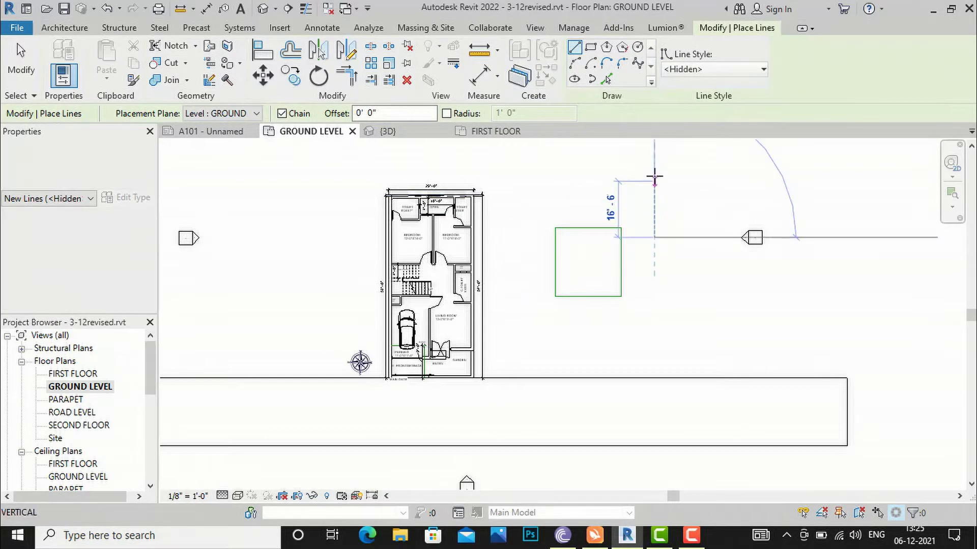
pyautogui.click(654, 169)
pyautogui.click(696, 170)
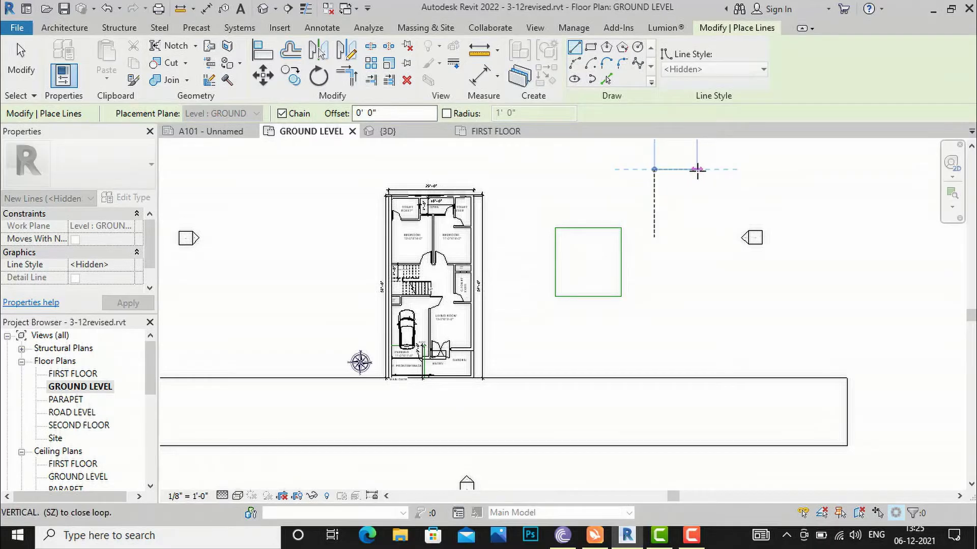
pyautogui.click(724, 214)
pyautogui.click(725, 293)
pyautogui.press('Escape')
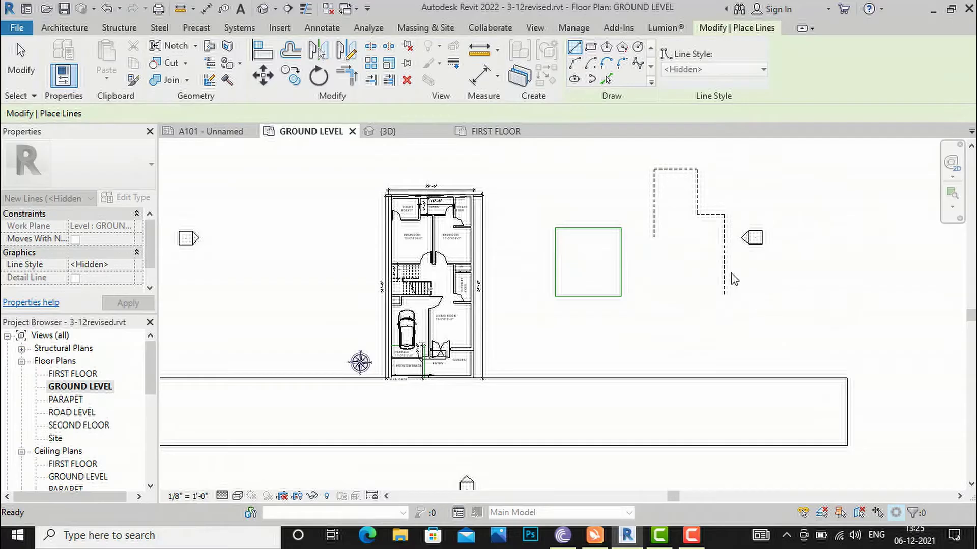
pyautogui.press('Escape')
pyautogui.scroll(2, 448, 229)
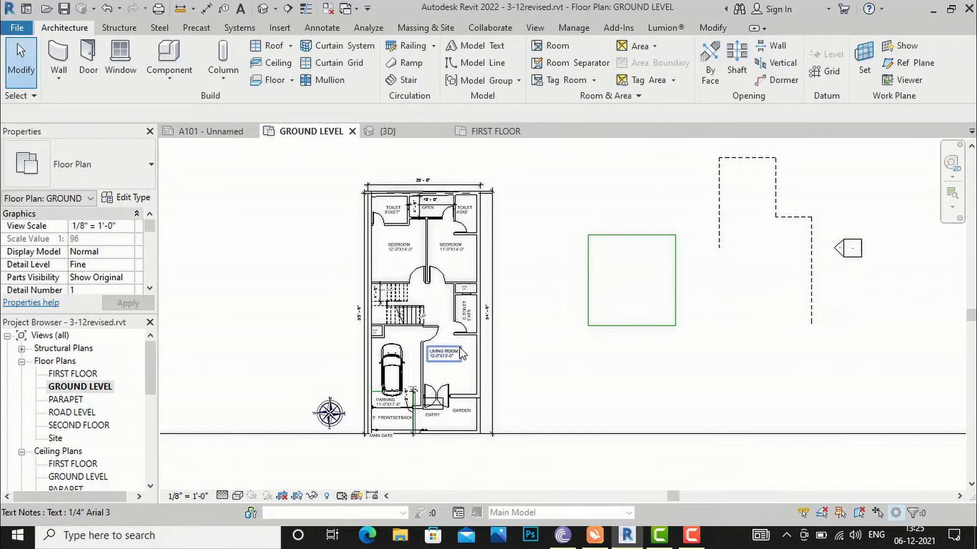
pyautogui.scroll(5, 446, 274)
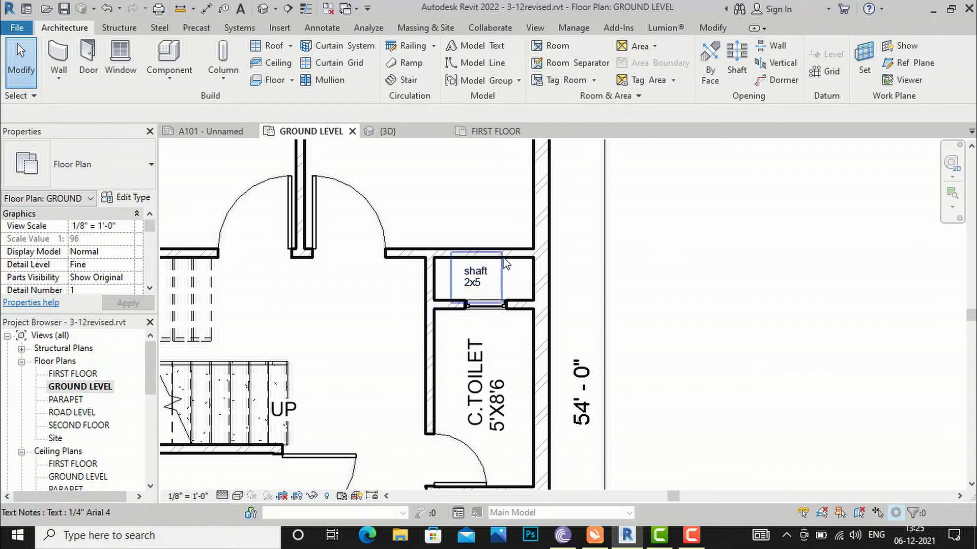
# Step: Draw a <Hidden> model-line diagonal from the shaft's upper-left to lower-right corner
pyautogui.click(478, 63)
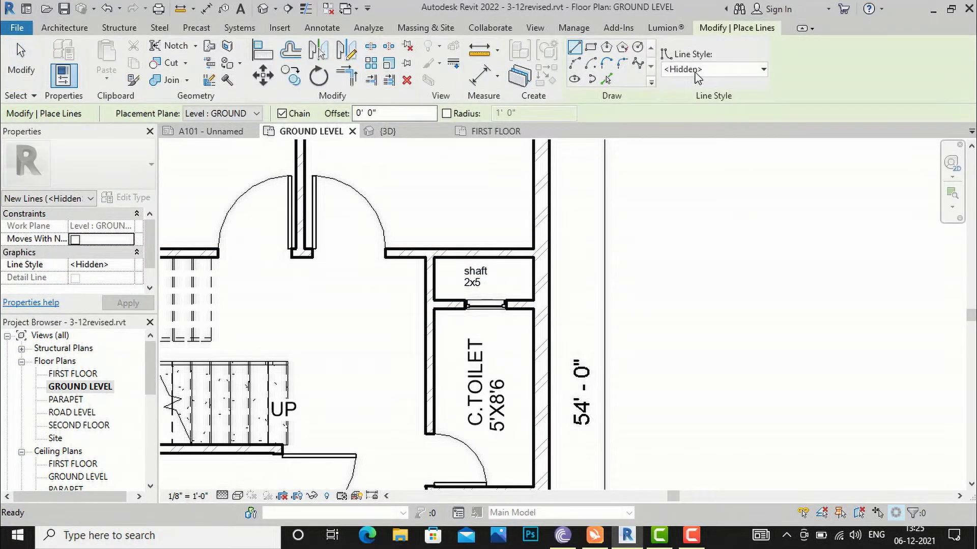
pyautogui.click(698, 70)
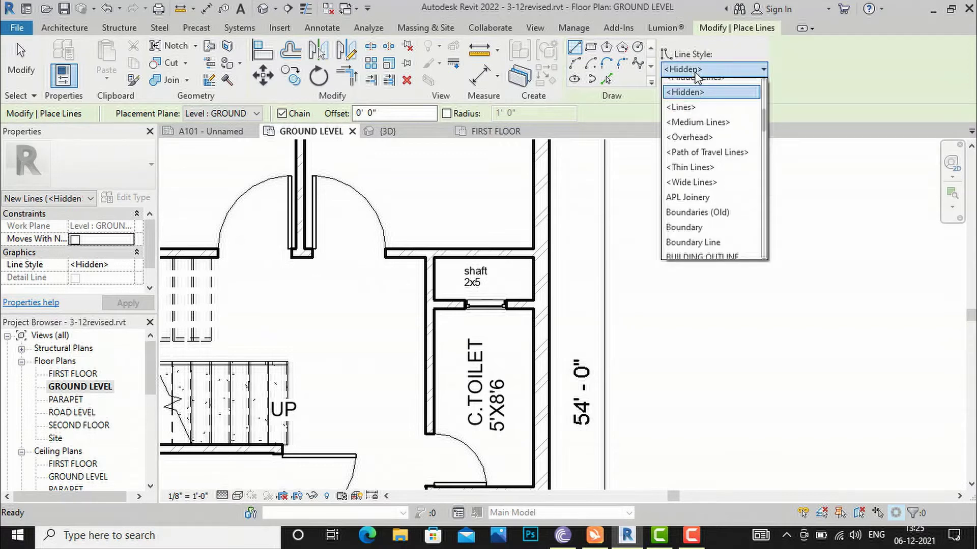
pyautogui.click(687, 92)
pyautogui.click(433, 257)
pyautogui.click(533, 300)
pyautogui.press('Escape')
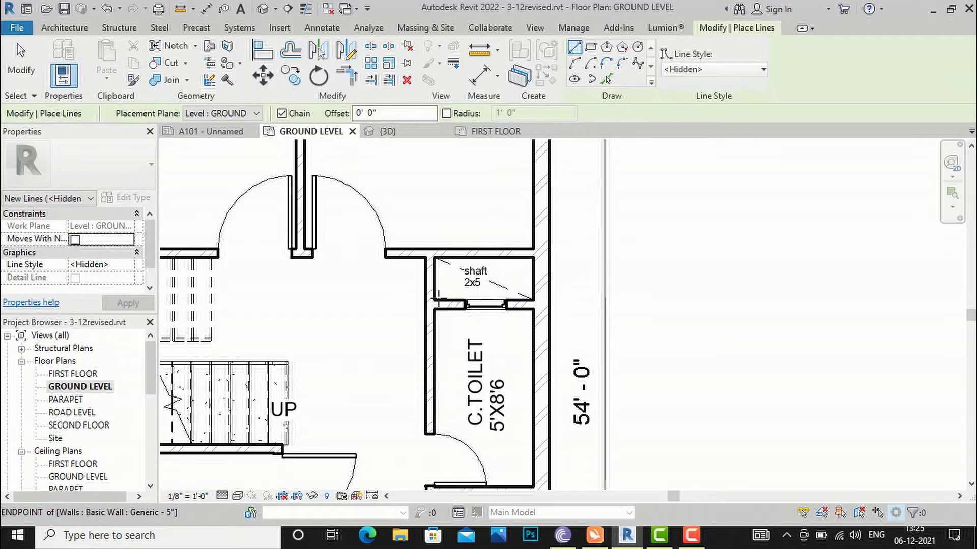
# Step: Draw the second dashed diagonal from the shaft's lower-left to upper-right corner
pyautogui.click(433, 300)
pyautogui.click(533, 257)
pyautogui.scroll(3, 514, 273)
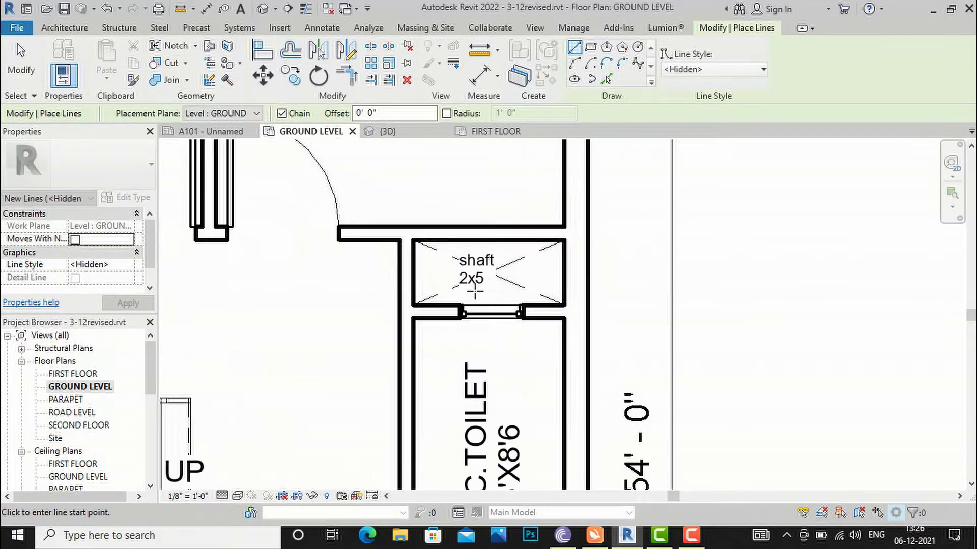
pyautogui.press('Escape')
pyautogui.scroll(-5, 461, 219)
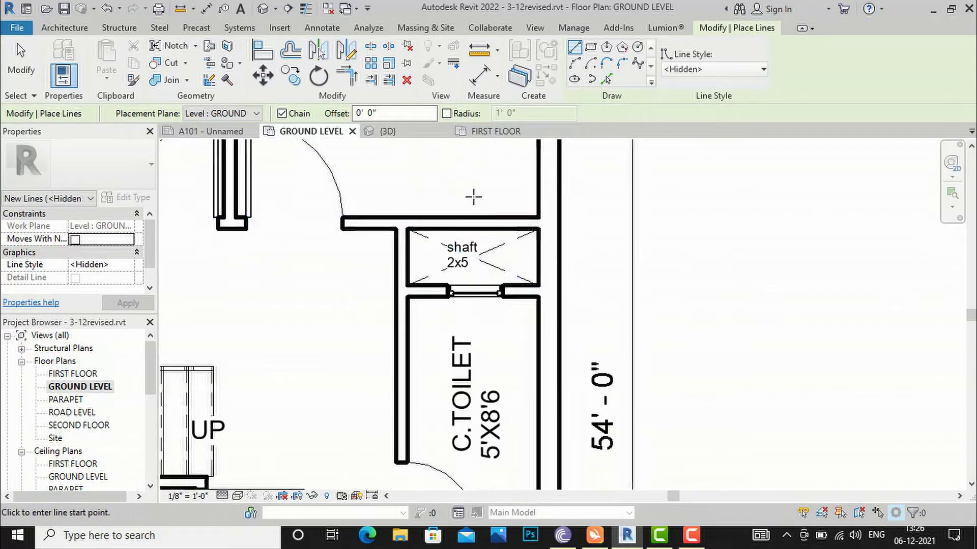
pyautogui.press('Escape')
pyautogui.scroll(-3, 437, 280)
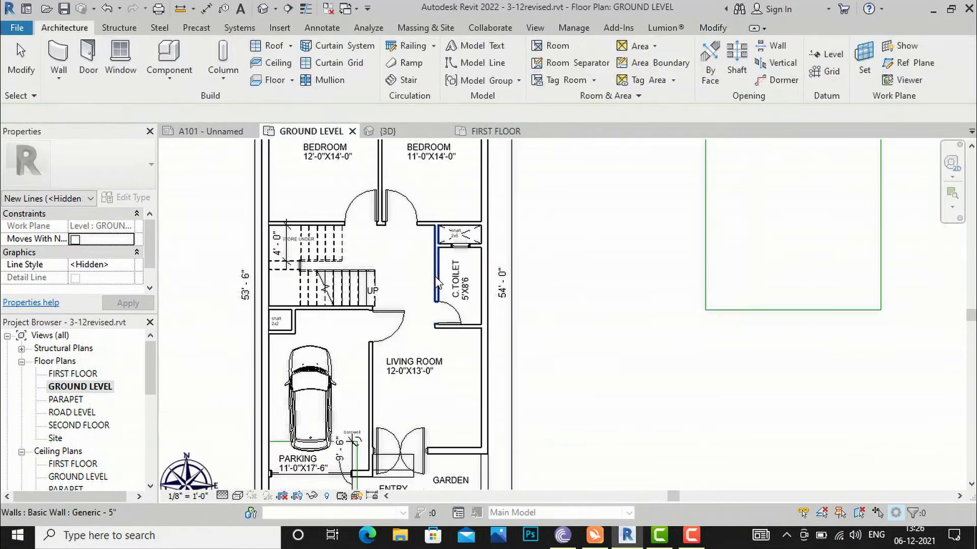
pyautogui.scroll(-2, 589, 323)
pyautogui.scroll(-3, 544, 318)
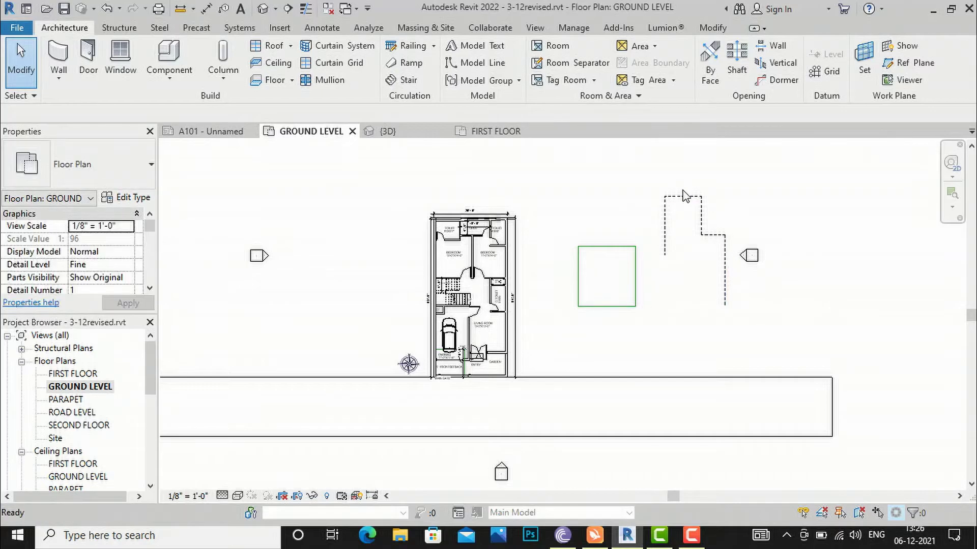
pyautogui.scroll(1, 630, 305)
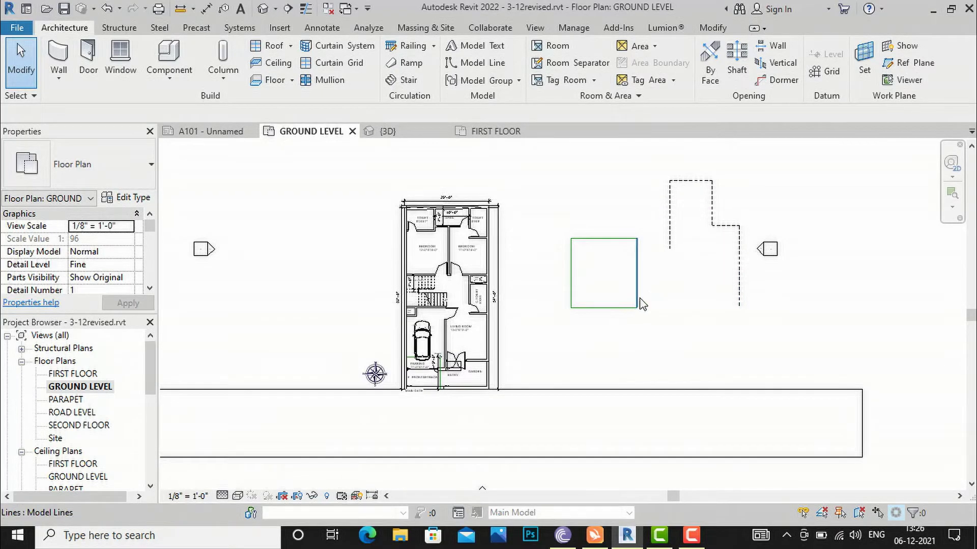
# Step: Switch to the default {3D} view and zoom around the green square and dashed outline
pyautogui.click(534, 29)
pyautogui.click(416, 56)
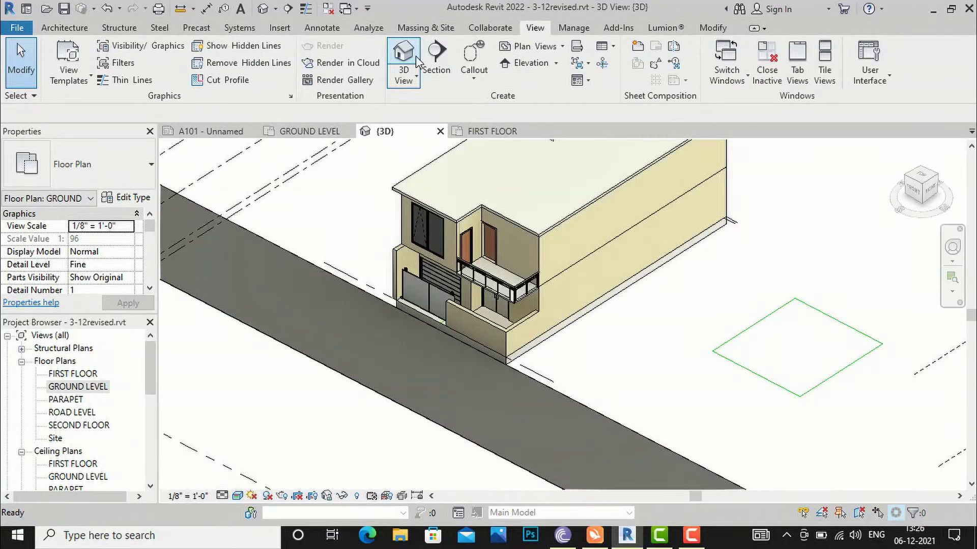
pyautogui.scroll(-2, 369, 170)
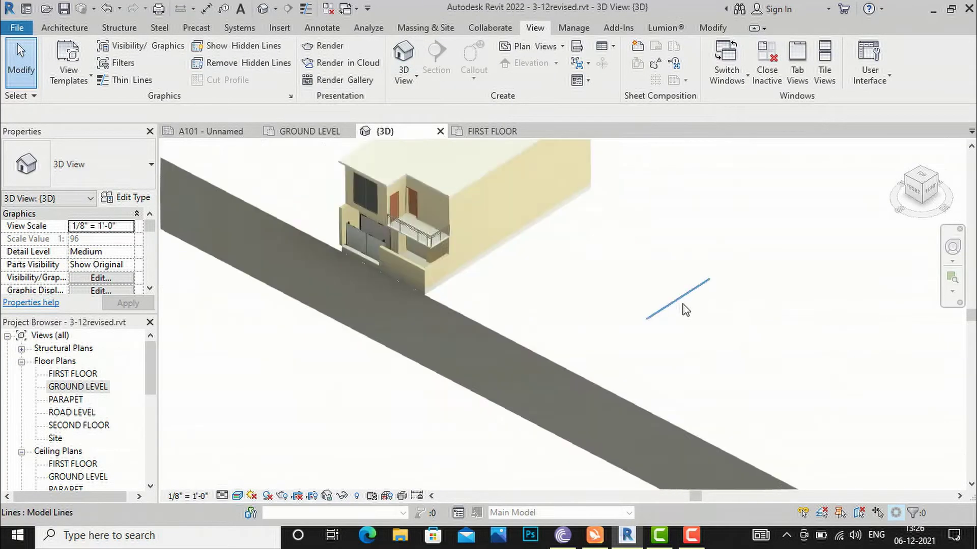
pyautogui.scroll(2, 658, 322)
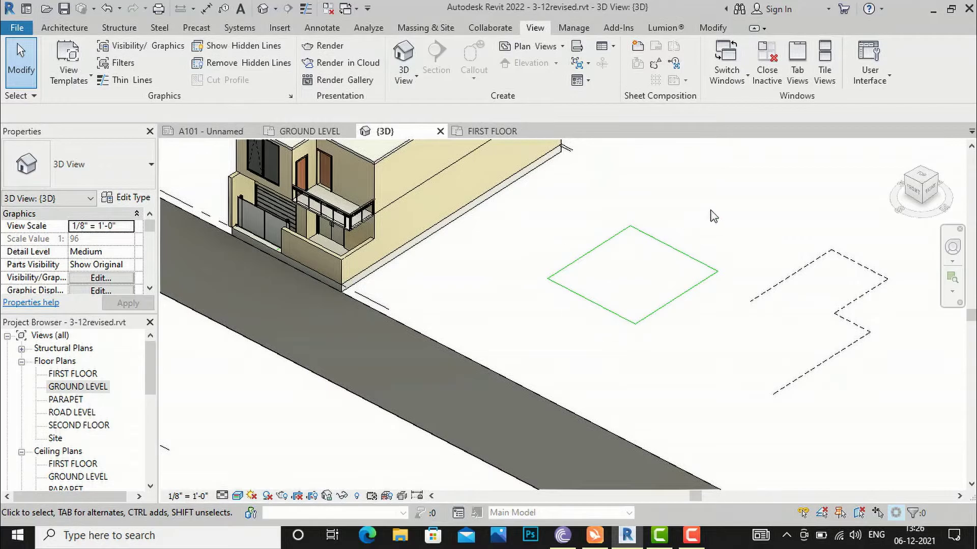
pyautogui.scroll(-3, 584, 300)
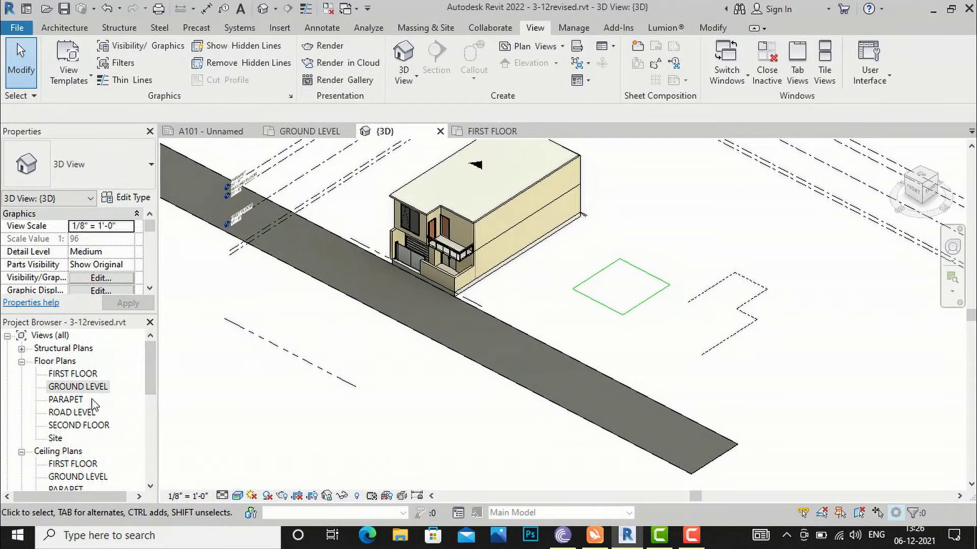
pyautogui.scroll(-5, 93, 406)
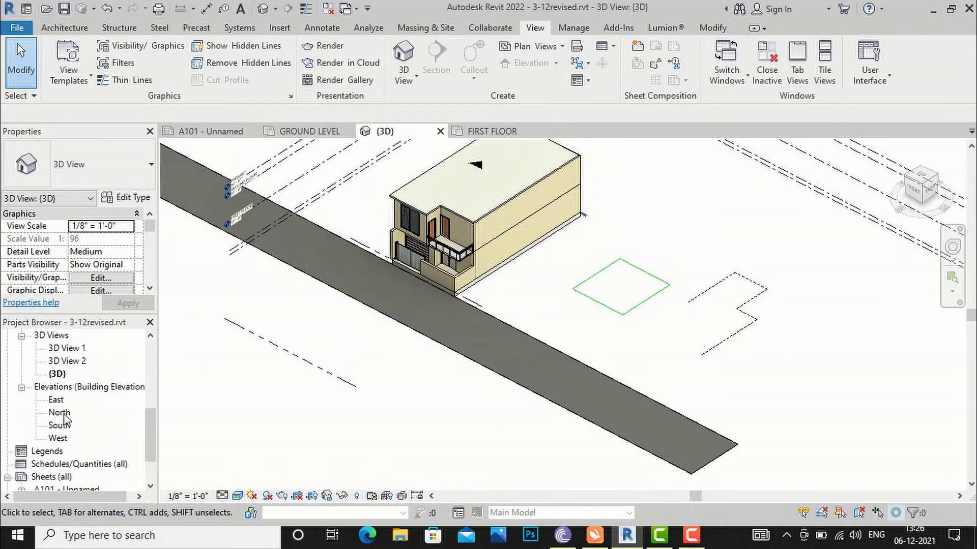
# Step: Open the North elevation, zoom in, and select the flat ground-level model line to inspect it
pyautogui.doubleClick(60, 413)
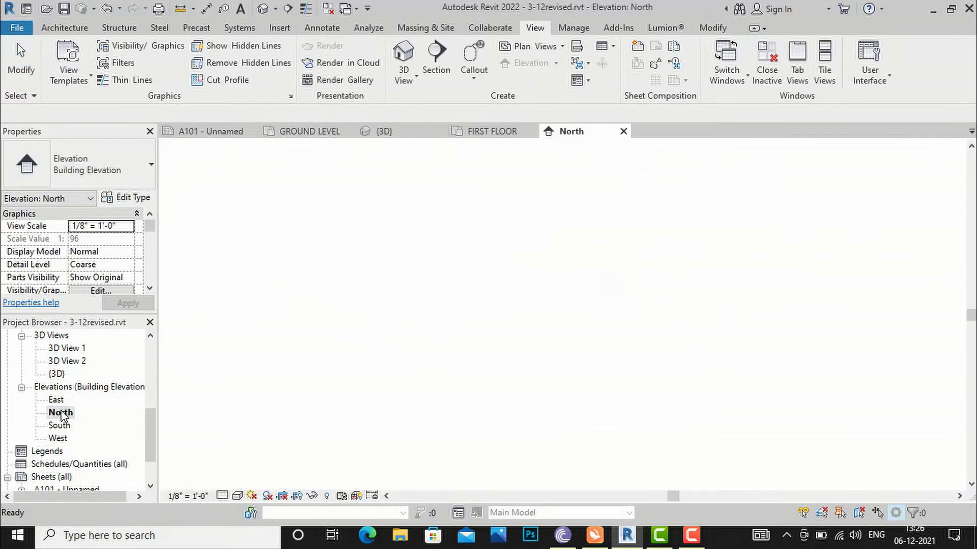
pyautogui.scroll(5, 402, 351)
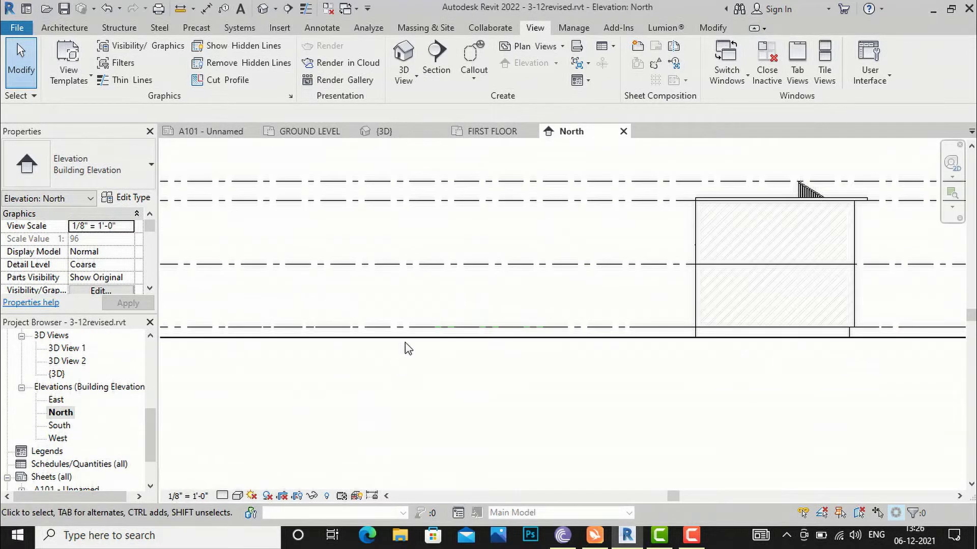
pyautogui.scroll(2, 474, 331)
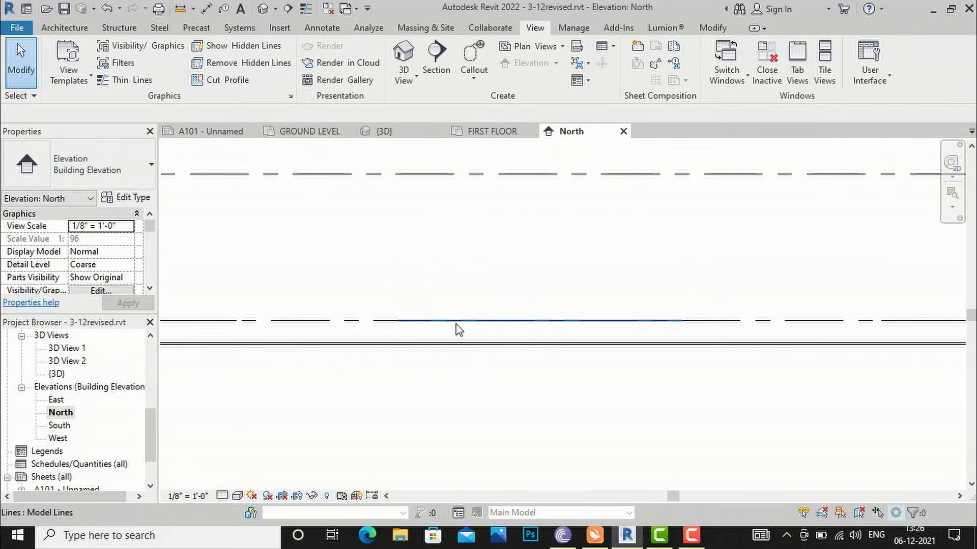
pyautogui.click(456, 329)
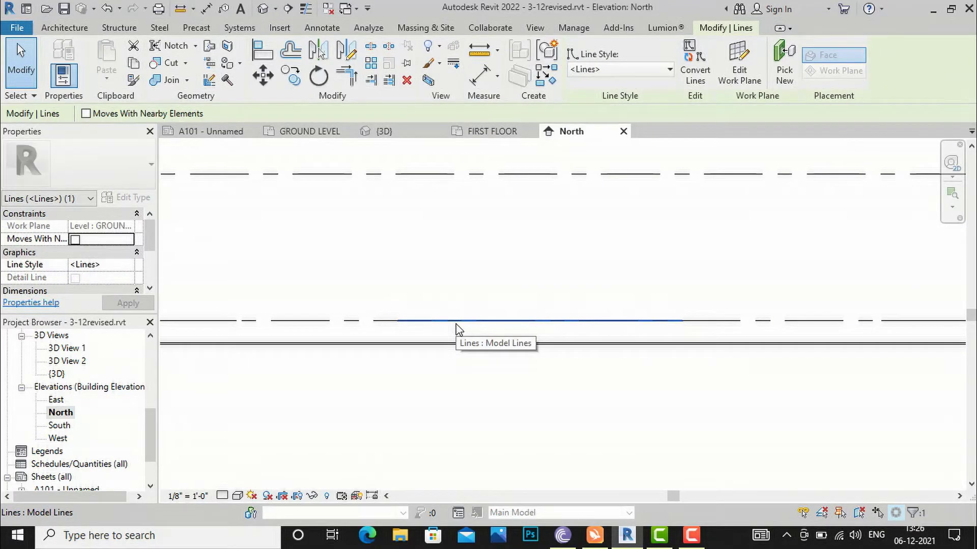
pyautogui.press('Escape')
pyautogui.scroll(5, 64, 402)
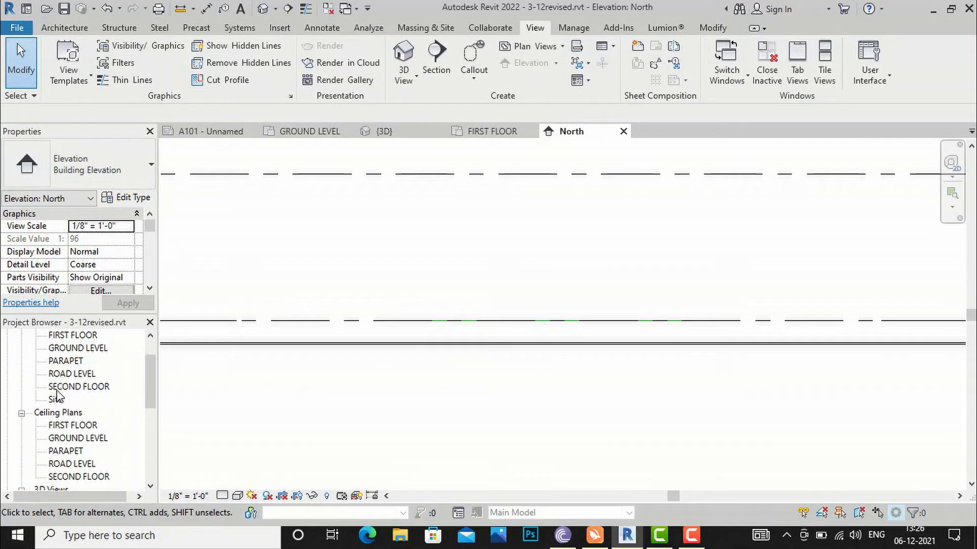
pyautogui.click(65, 375)
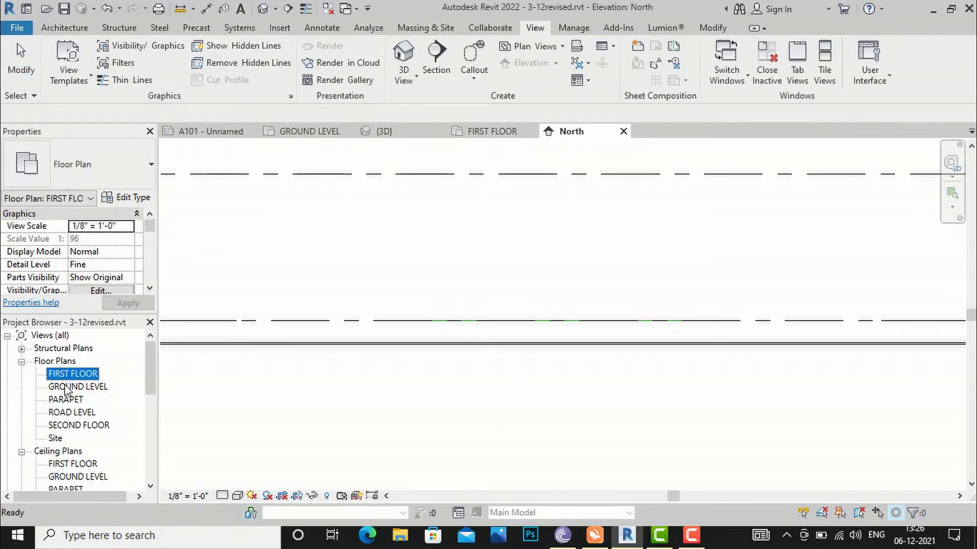
# Step: On the GROUND LEVEL plan, start an Annotate Detail Line keeping the <Lines> style
pyautogui.doubleClick(74, 387)
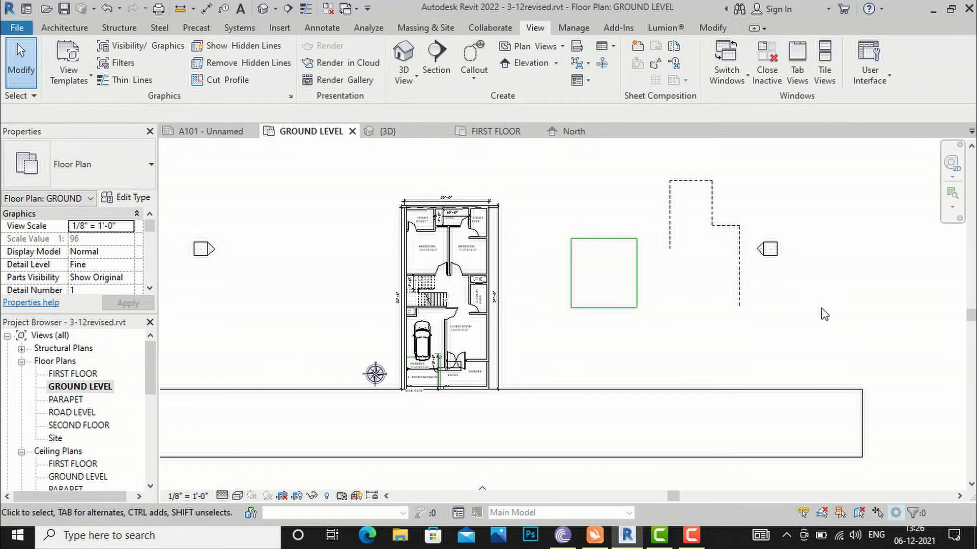
pyautogui.click(323, 28)
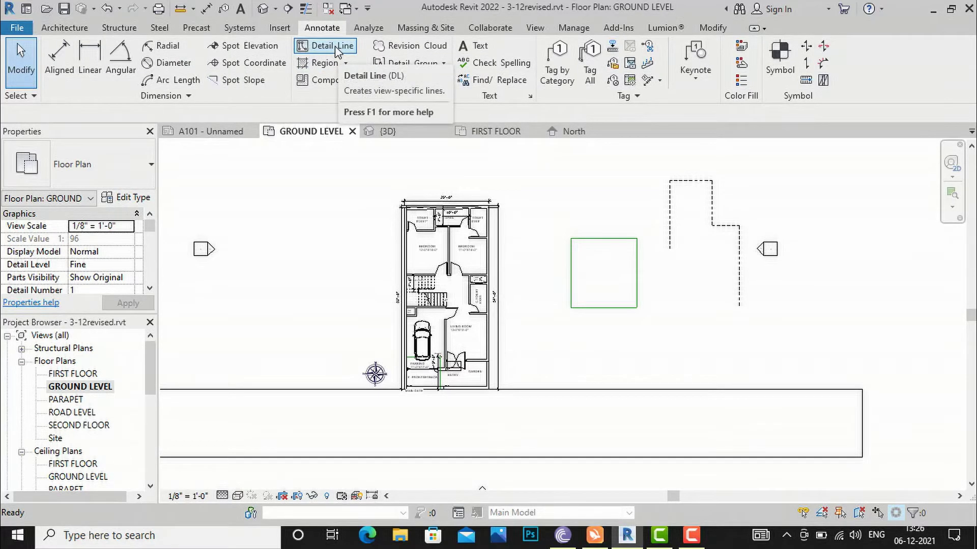
pyautogui.click(335, 46)
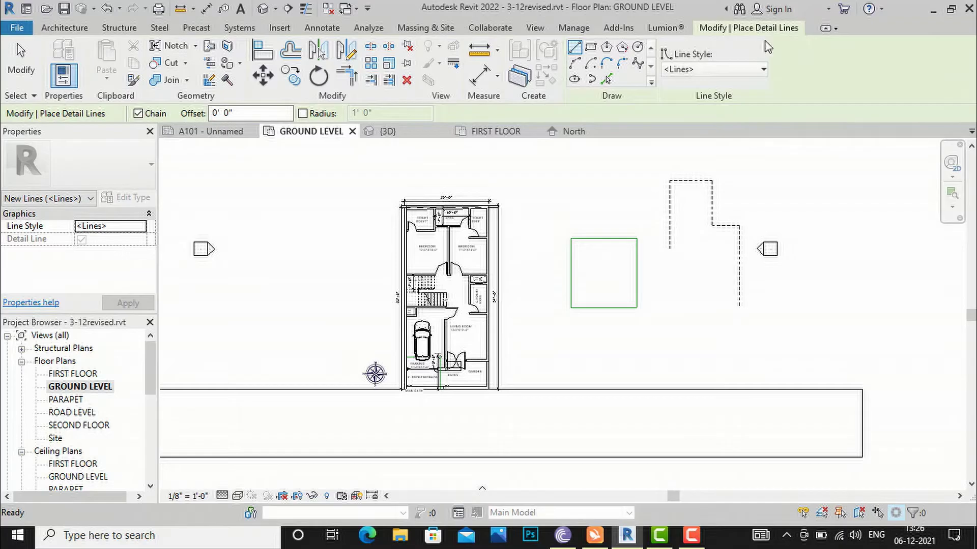
pyautogui.click(738, 71)
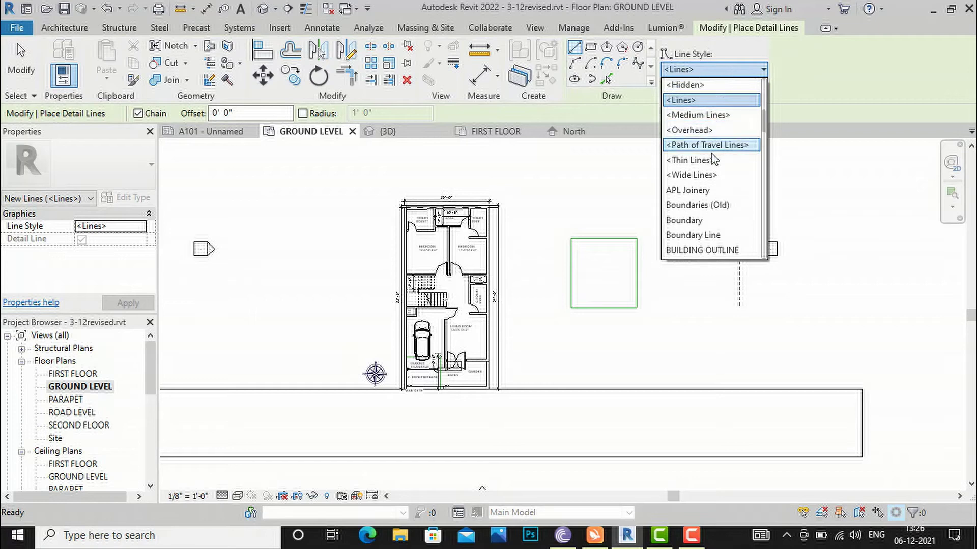
pyautogui.scroll(1, 704, 177)
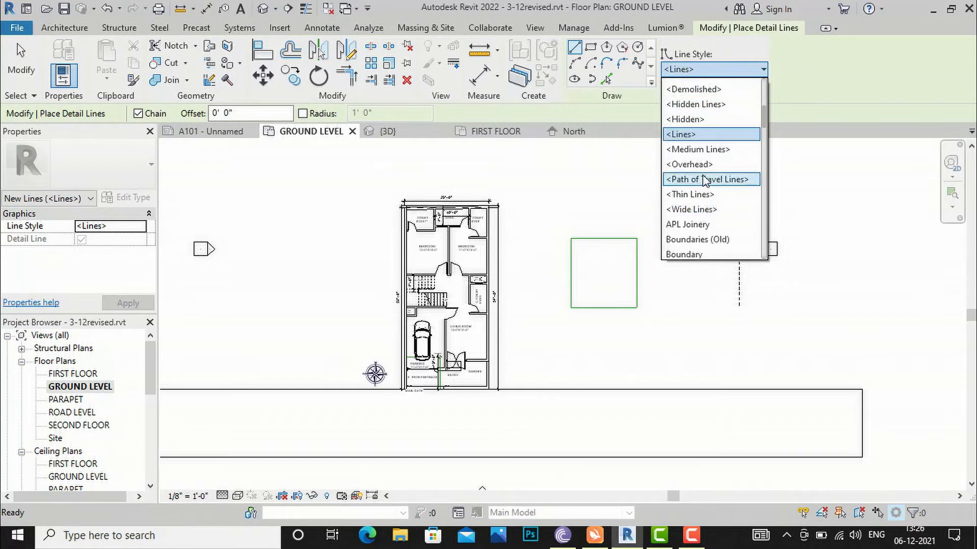
pyautogui.click(702, 135)
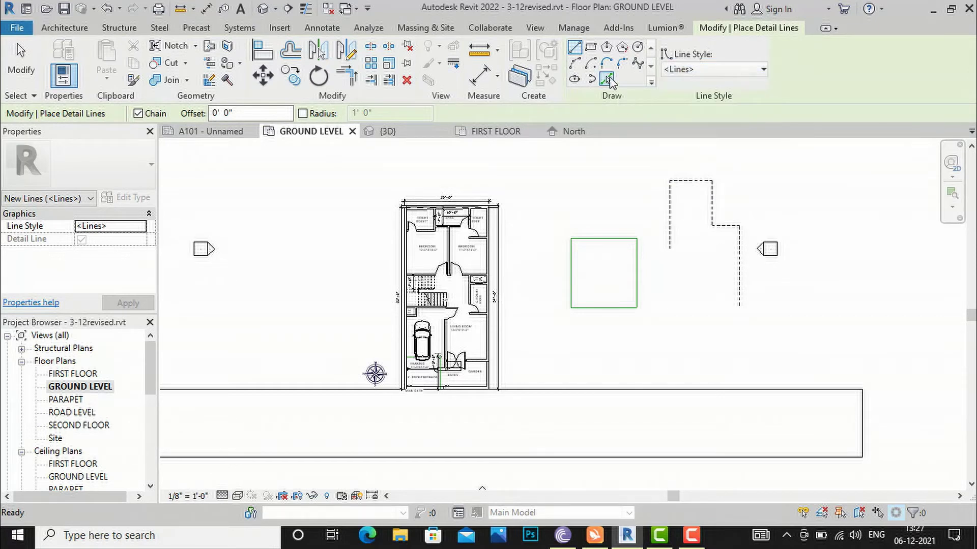
# Step: Draw a six-sided inscribed-polygon hexagon below the dashed outline
pyautogui.click(606, 47)
pyautogui.click(685, 359)
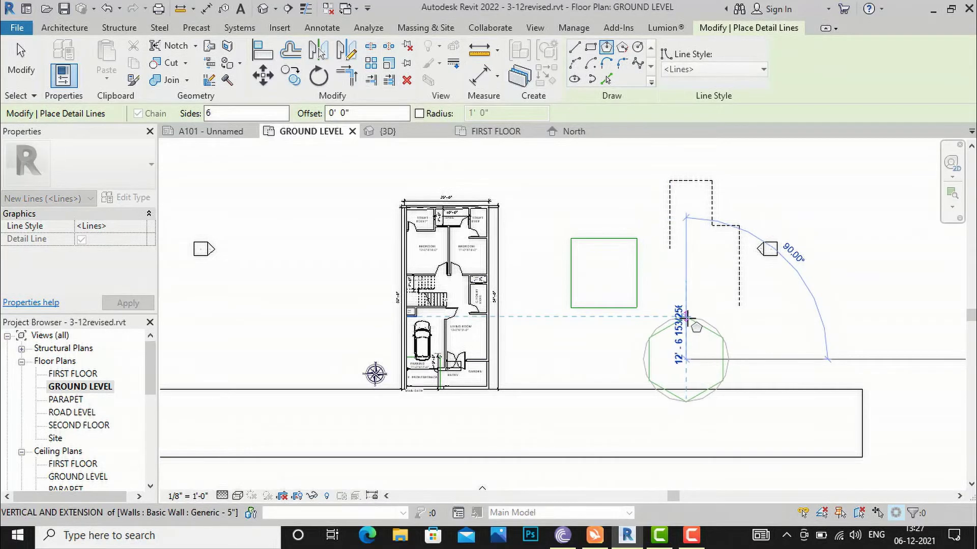
pyautogui.click(686, 316)
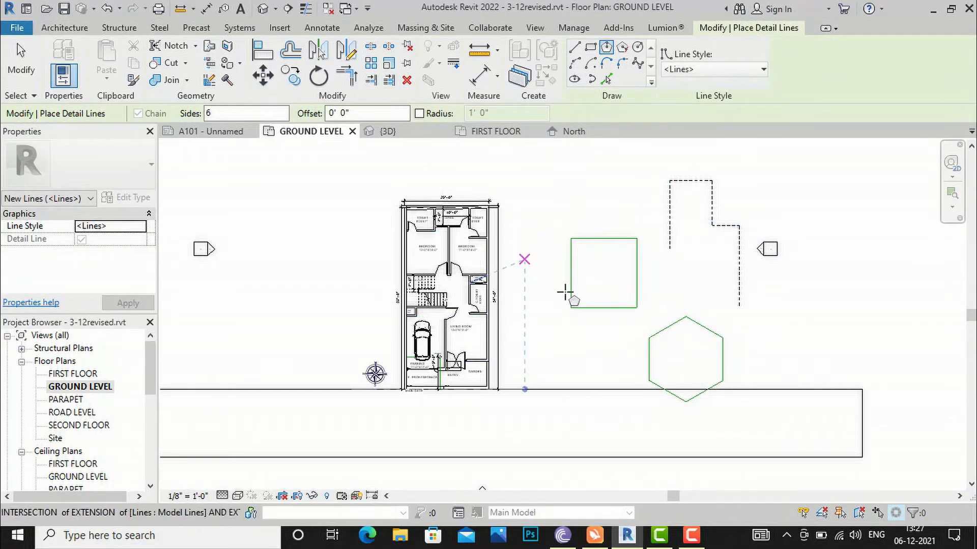
pyautogui.press('Escape')
pyautogui.press('Escape')
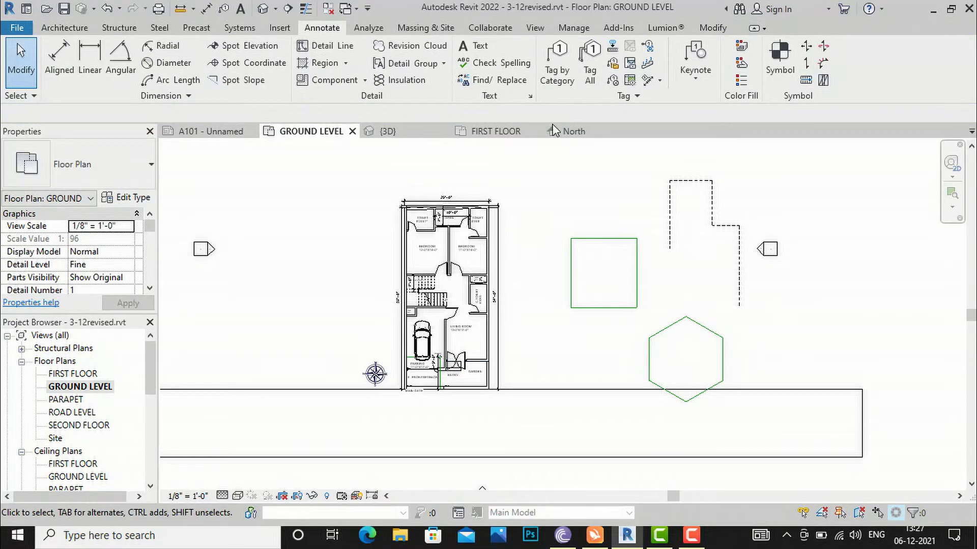
pyautogui.click(534, 27)
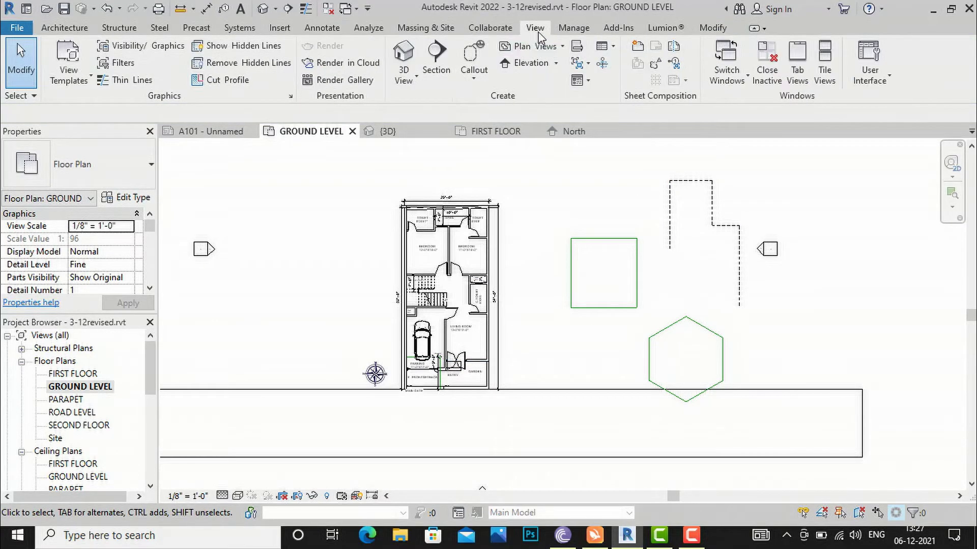
# Step: View the model in {3D} to see the hexagon is missing, then return to GROUND LEVEL
pyautogui.click(407, 60)
pyautogui.scroll(2, 656, 318)
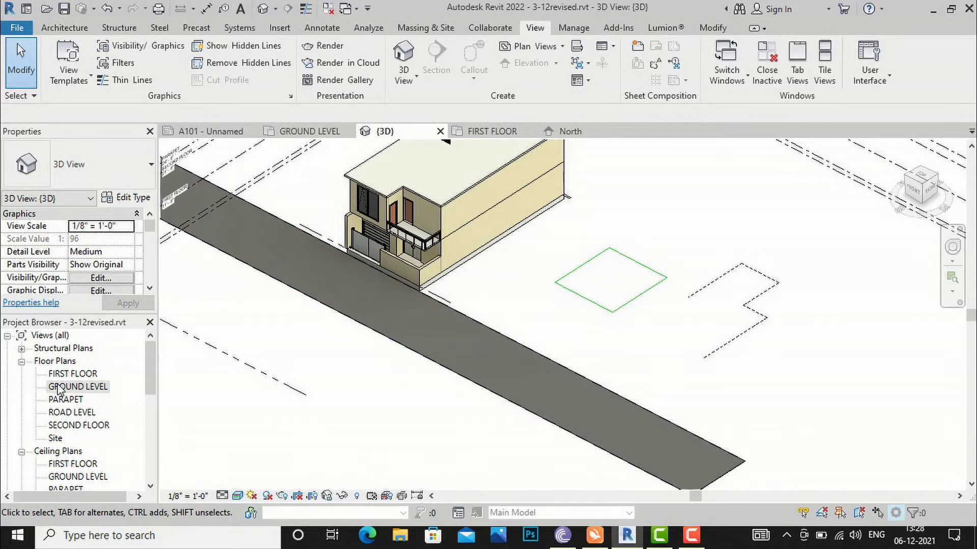
pyautogui.click(60, 390)
pyautogui.click(60, 390)
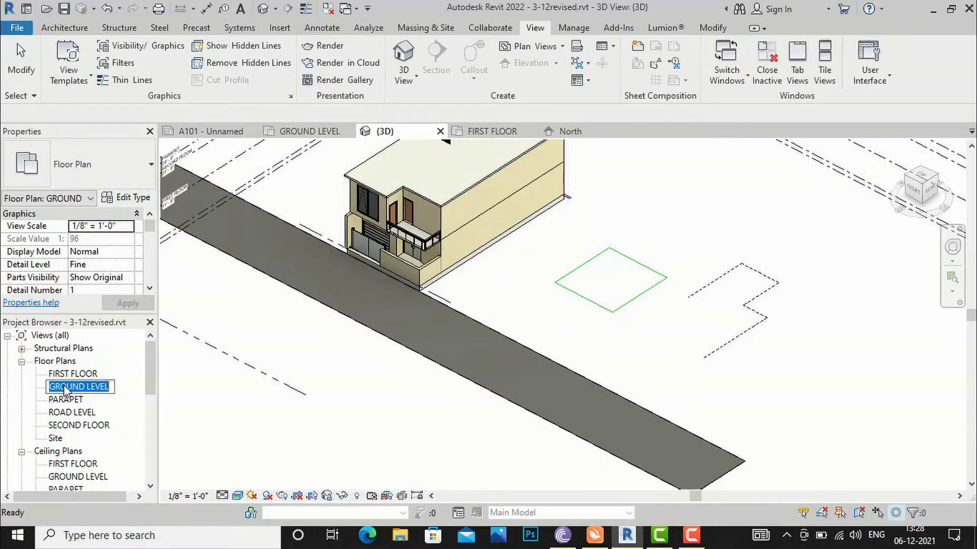
pyautogui.click(127, 396)
# Step: Reopen the GROUND LEVEL floor plan and zoom to the hexagon
pyautogui.click(94, 390)
pyautogui.doubleClick(94, 390)
pyautogui.scroll(2, 667, 322)
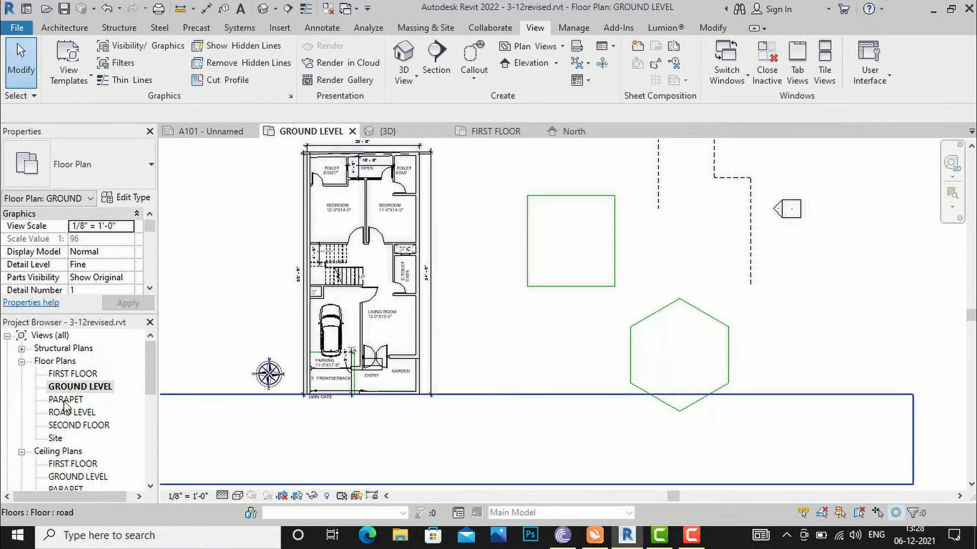
pyautogui.scroll(-1, 74, 441)
pyautogui.scroll(-2, 73, 442)
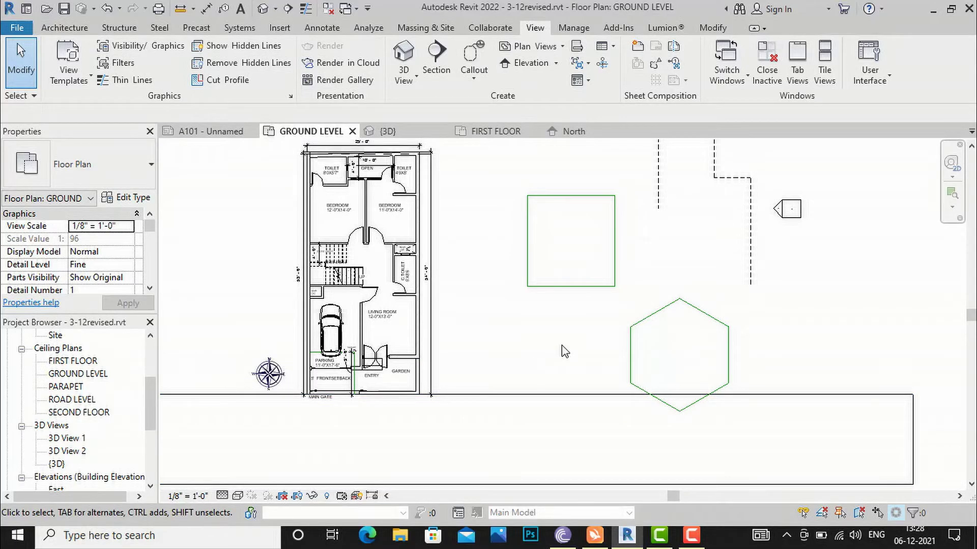
pyautogui.scroll(-2, 595, 333)
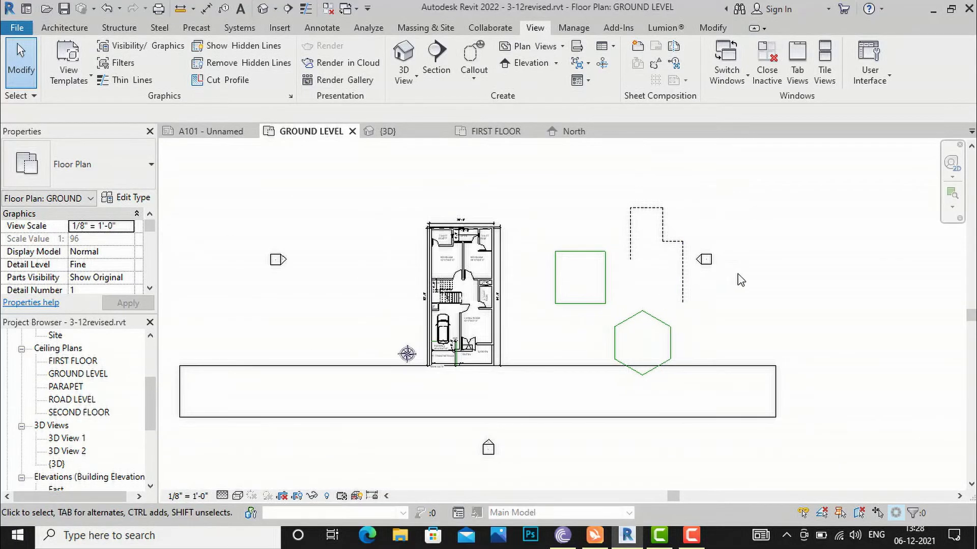
pyautogui.scroll(1, 767, 271)
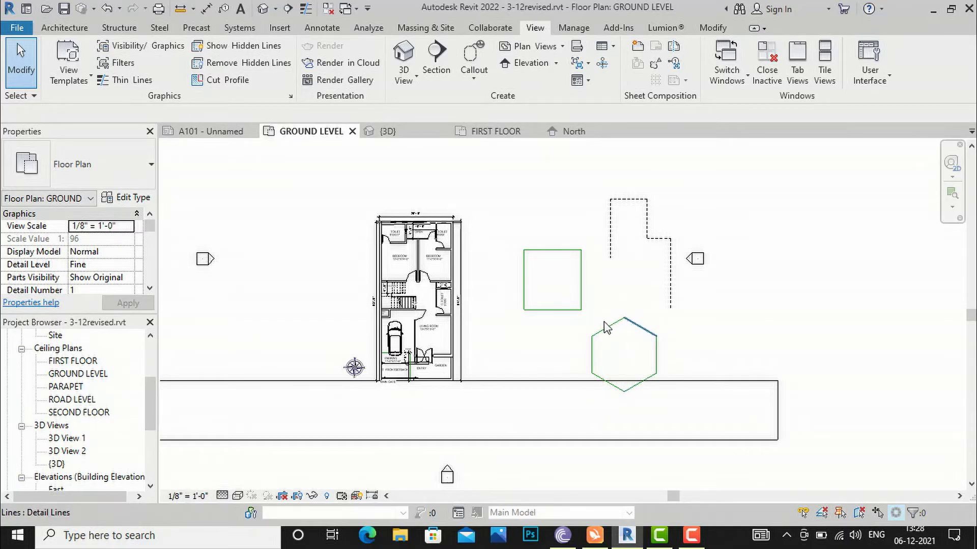
# Step: Convert the hexagon's upper-left detail line to a model line, then switch to {3D}
pyautogui.click(612, 334)
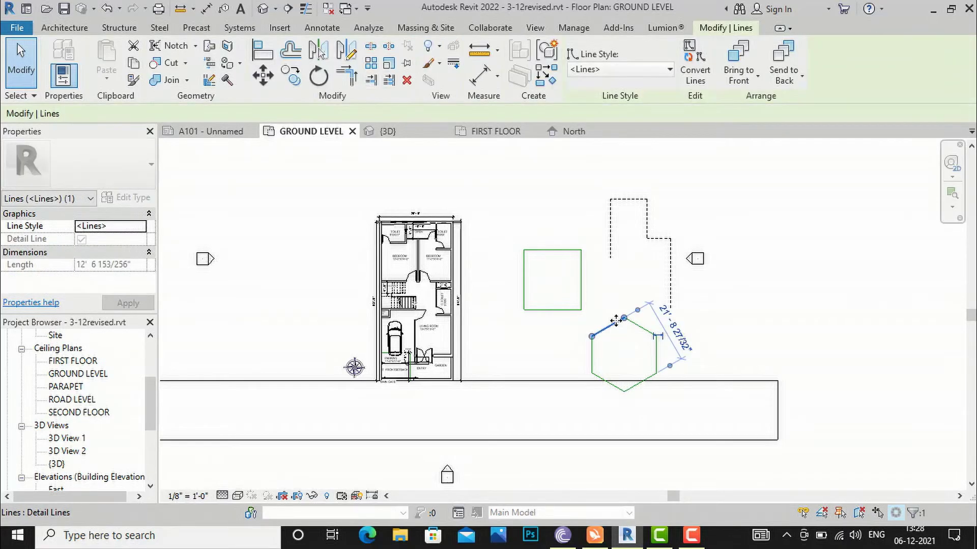
pyautogui.click(699, 83)
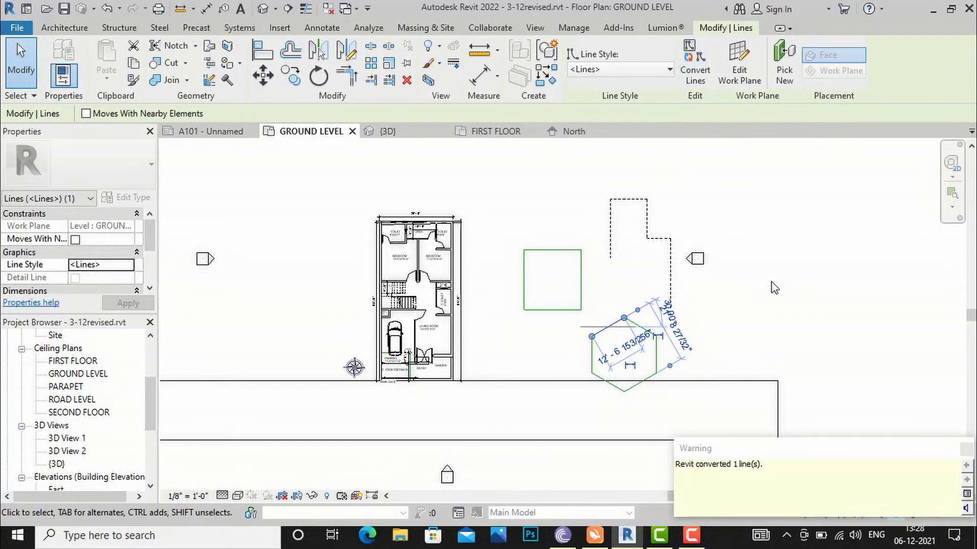
pyautogui.click(771, 284)
pyautogui.click(400, 58)
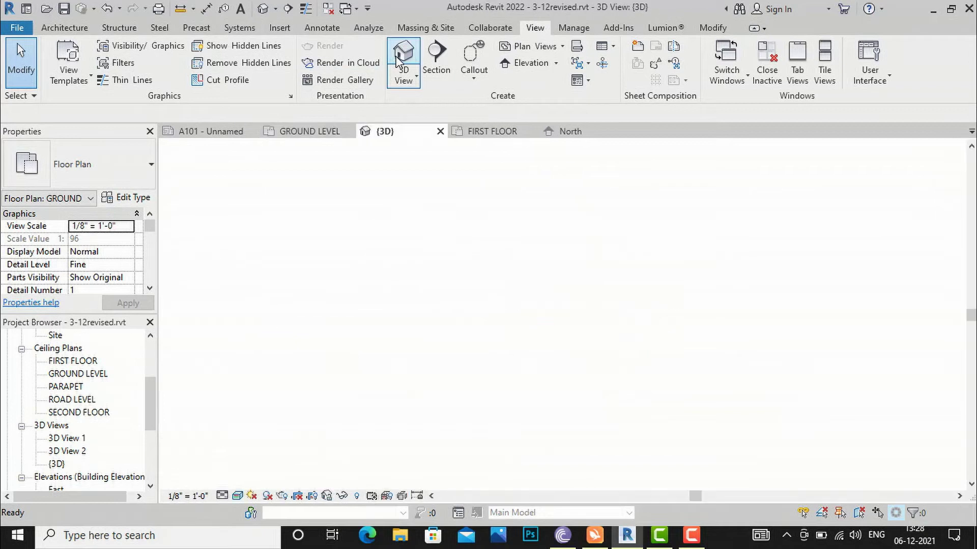
# Step: Zoom the {3D} view to inspect the converted hexagon side, then reopen GROUND LEVEL
pyautogui.scroll(-1, 609, 340)
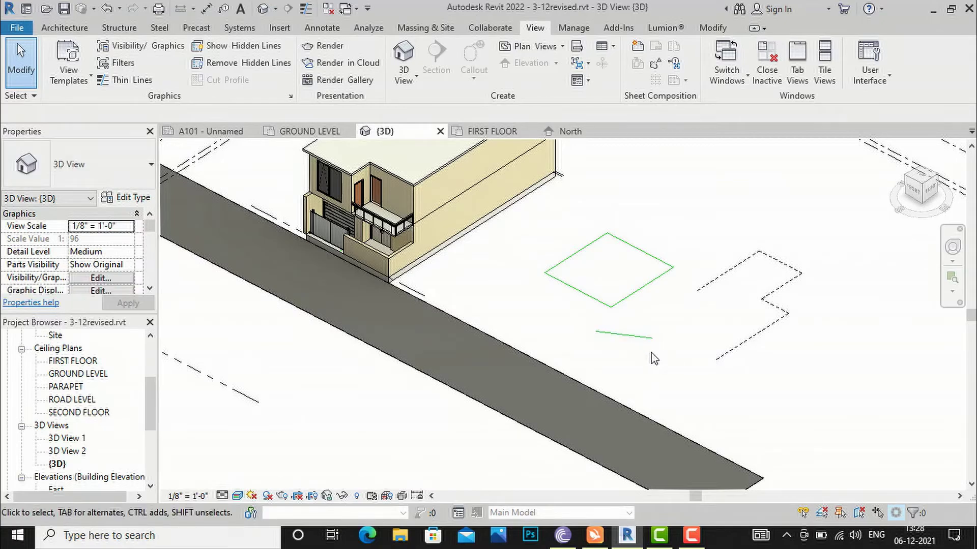
pyautogui.scroll(-1, 654, 359)
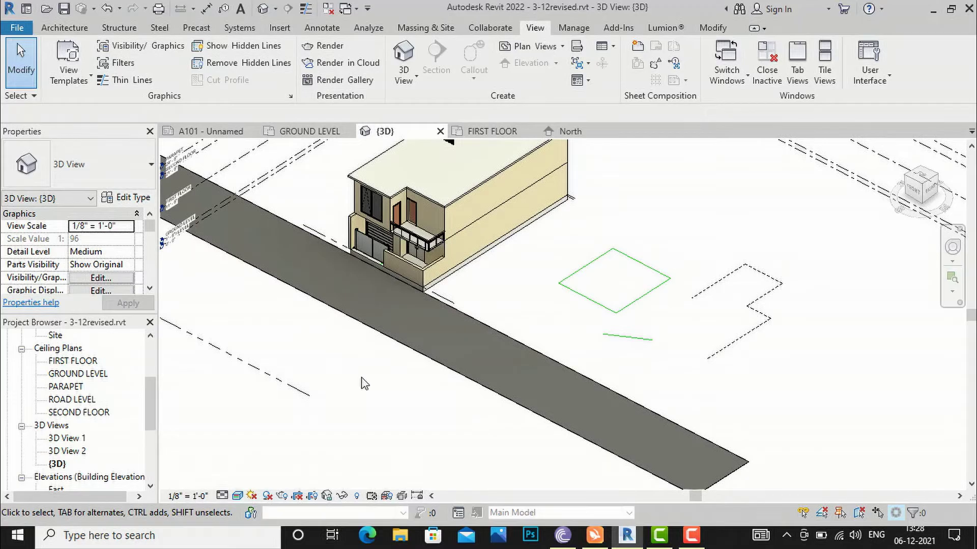
pyautogui.scroll(2, 101, 390)
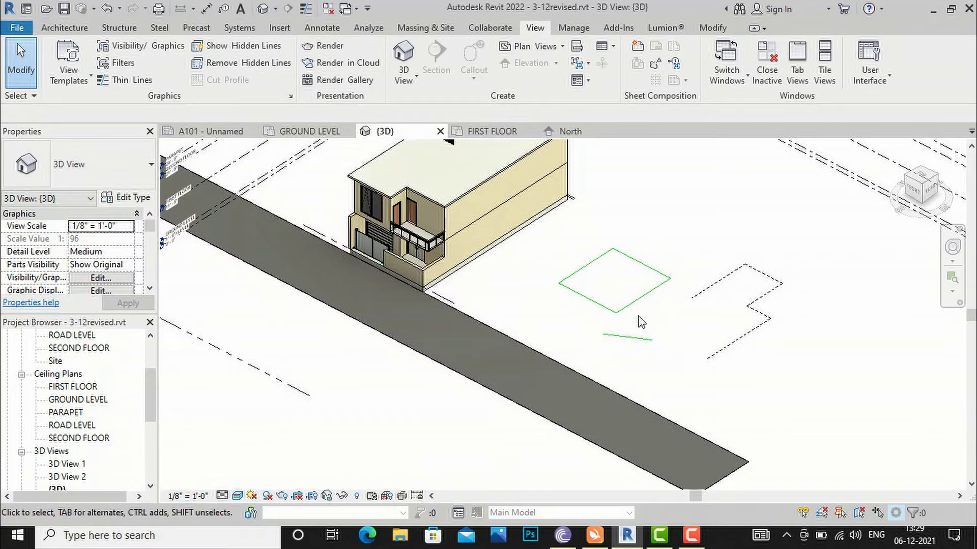
pyautogui.scroll(2, 113, 399)
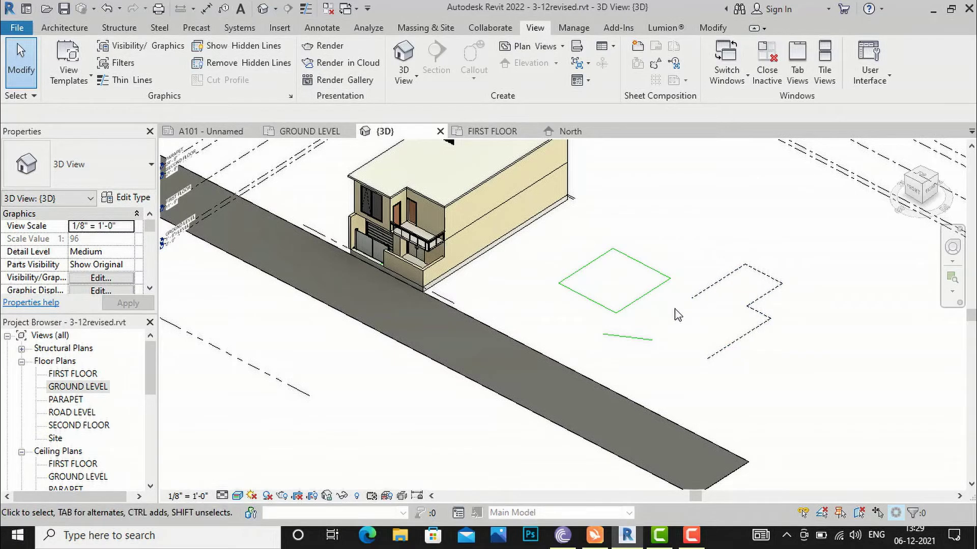
pyautogui.doubleClick(77, 385)
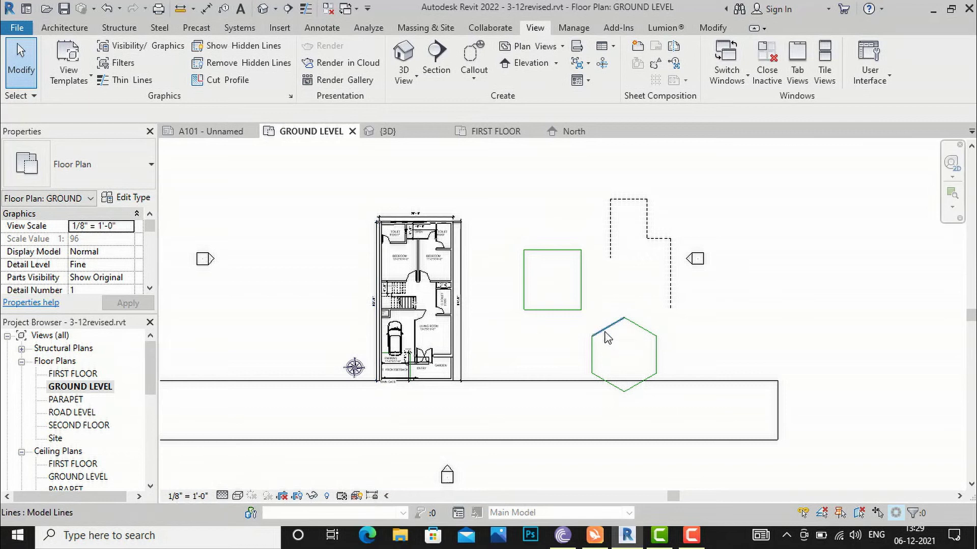
pyautogui.click(551, 256)
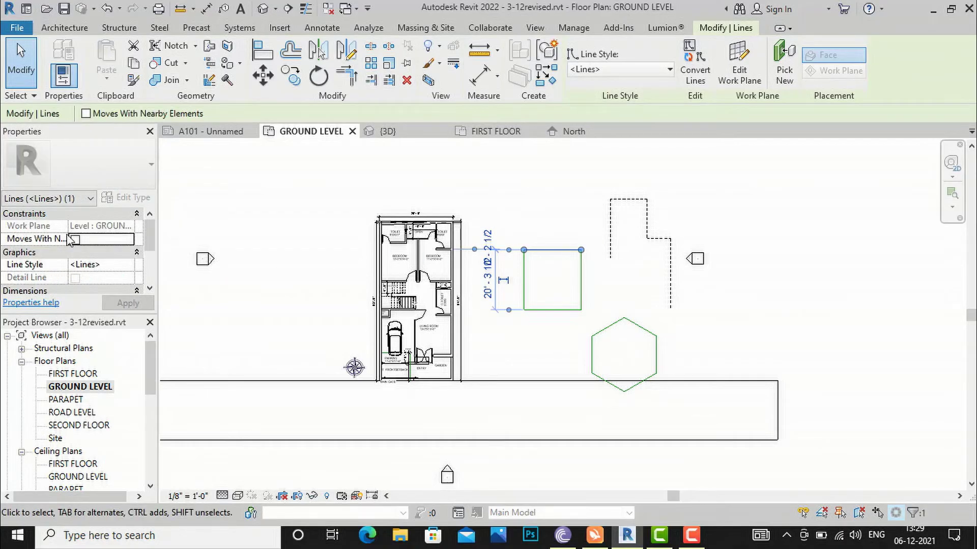
pyautogui.click(117, 265)
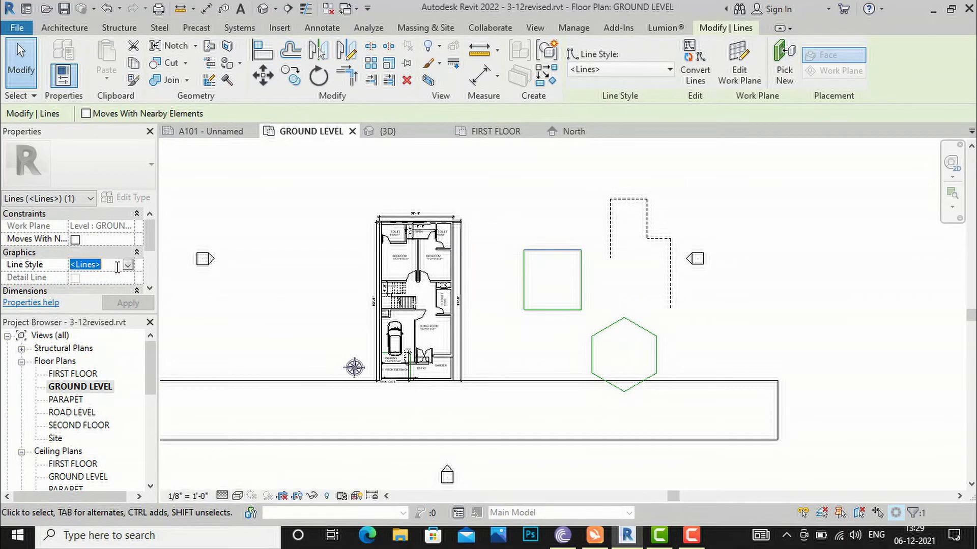
pyautogui.click(128, 265)
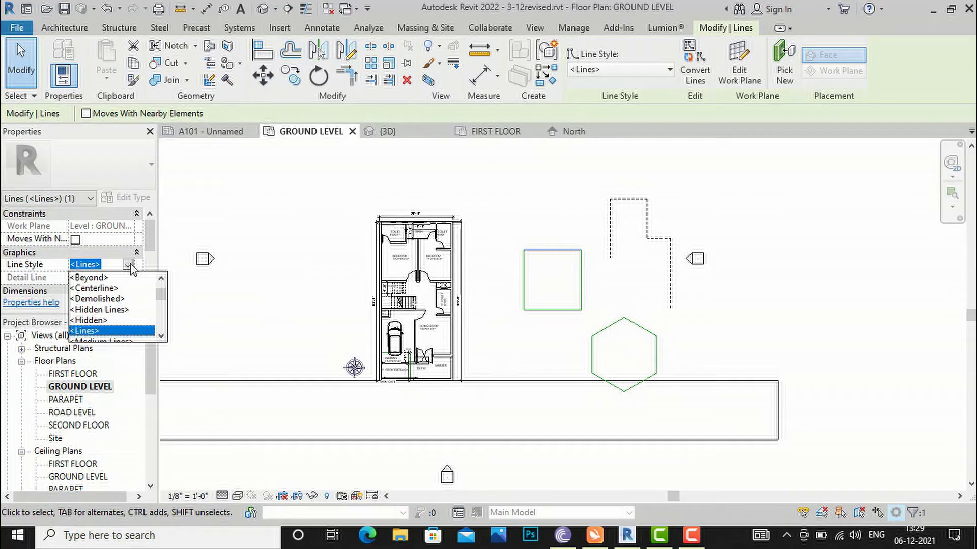
pyautogui.click(130, 266)
pyautogui.click(700, 205)
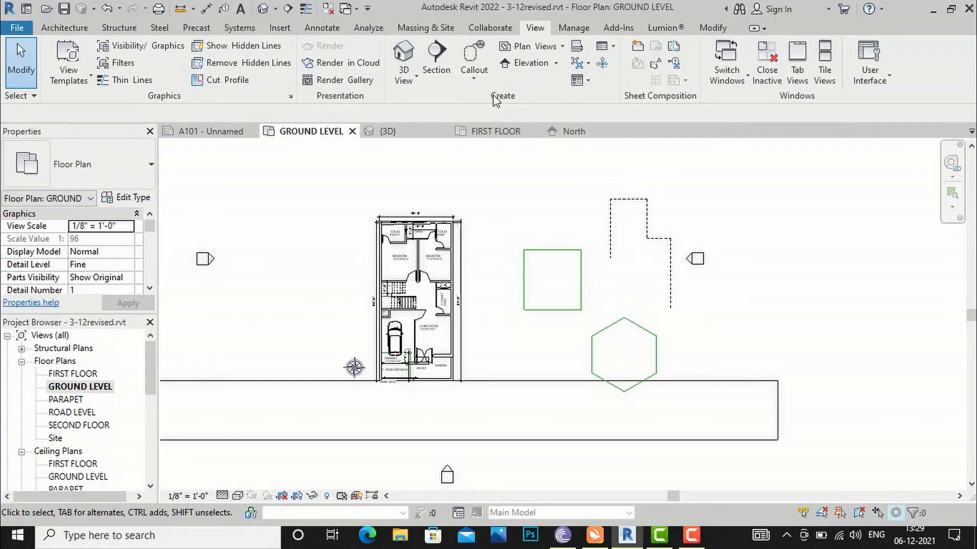
# Step: Open the Additional Settings list on the Manage tab
pyautogui.click(573, 28)
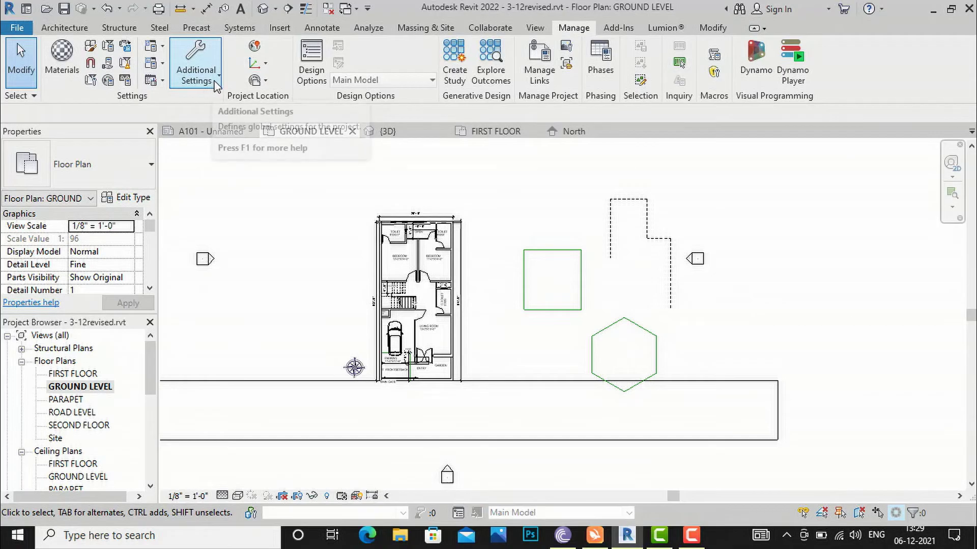
pyautogui.click(218, 82)
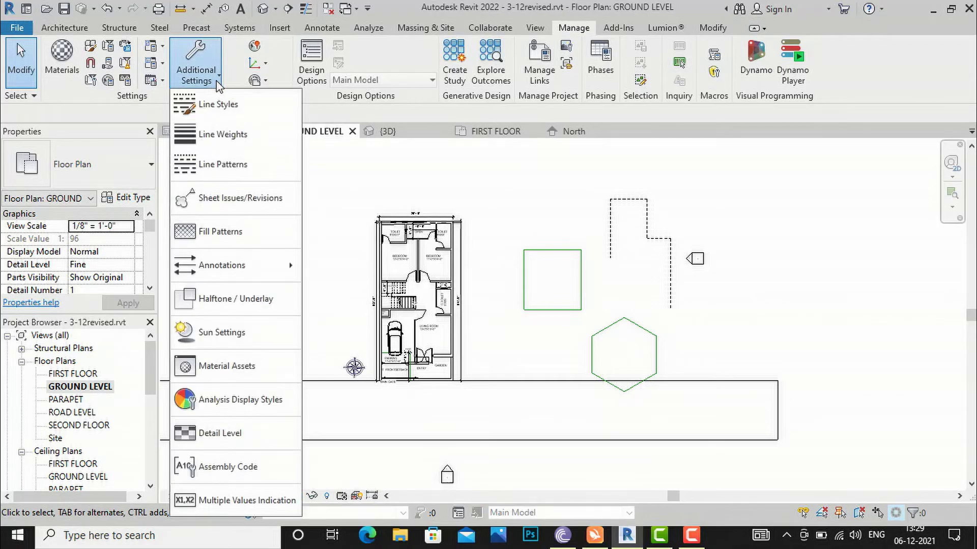
# Step: Open Line Styles, expand the Lines category and select the <Lines> Line Color cell
pyautogui.click(221, 108)
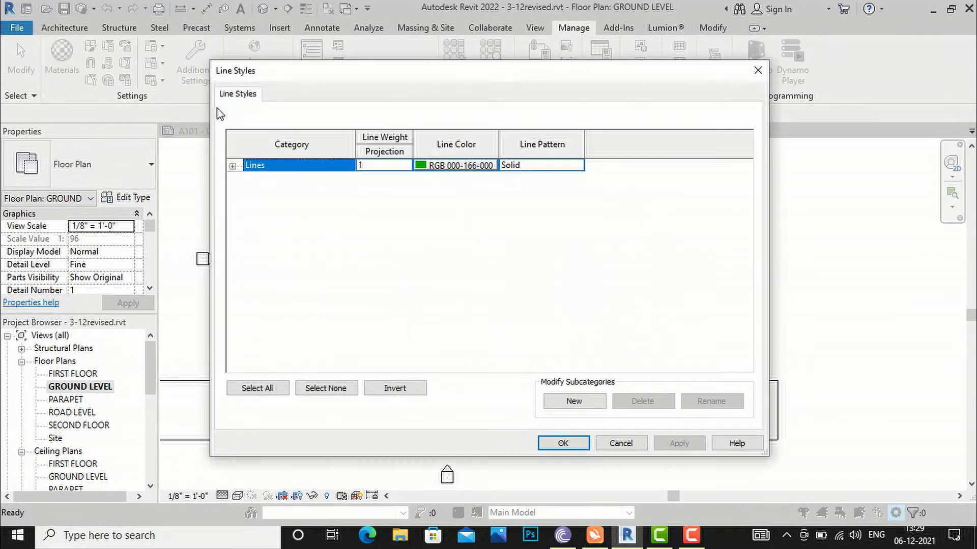
pyautogui.click(232, 167)
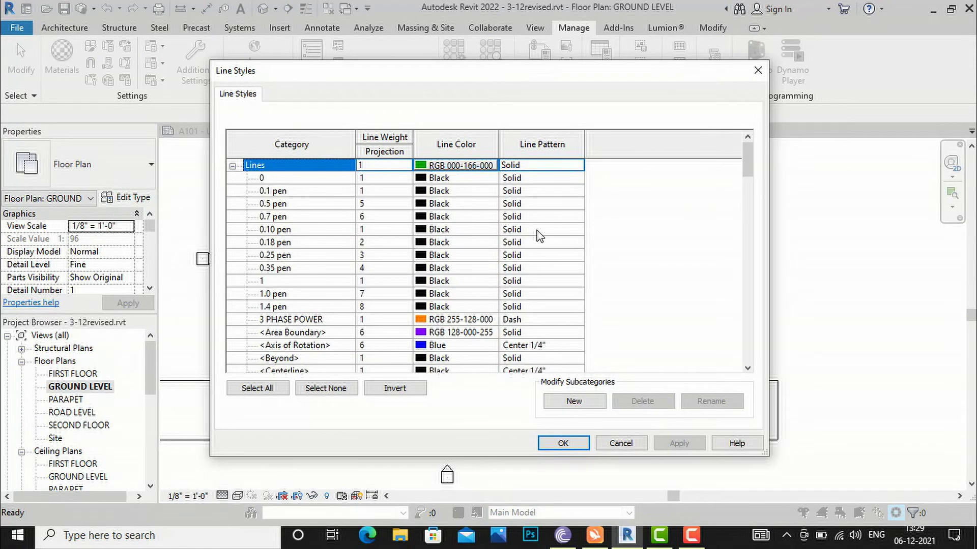
pyautogui.scroll(-1, 538, 234)
pyautogui.scroll(-4, 398, 266)
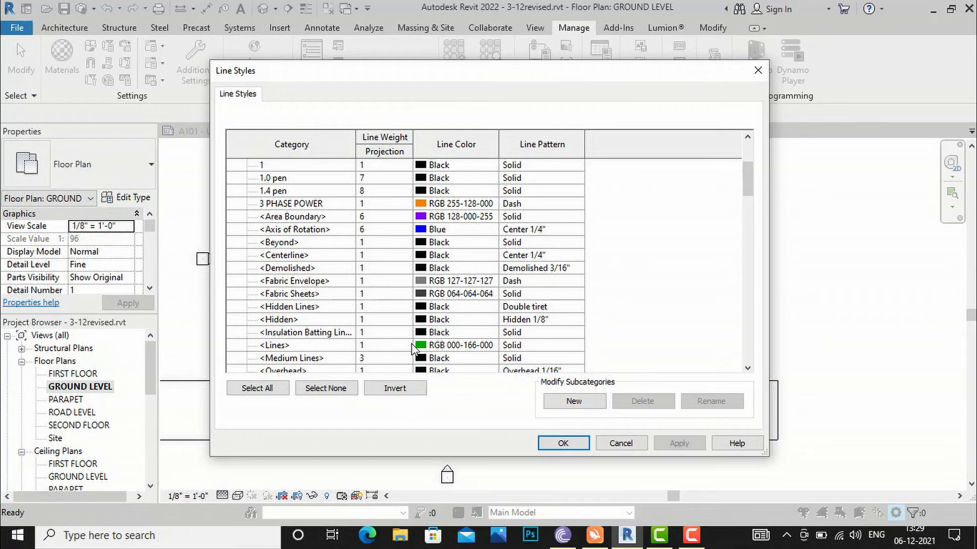
pyautogui.click(422, 347)
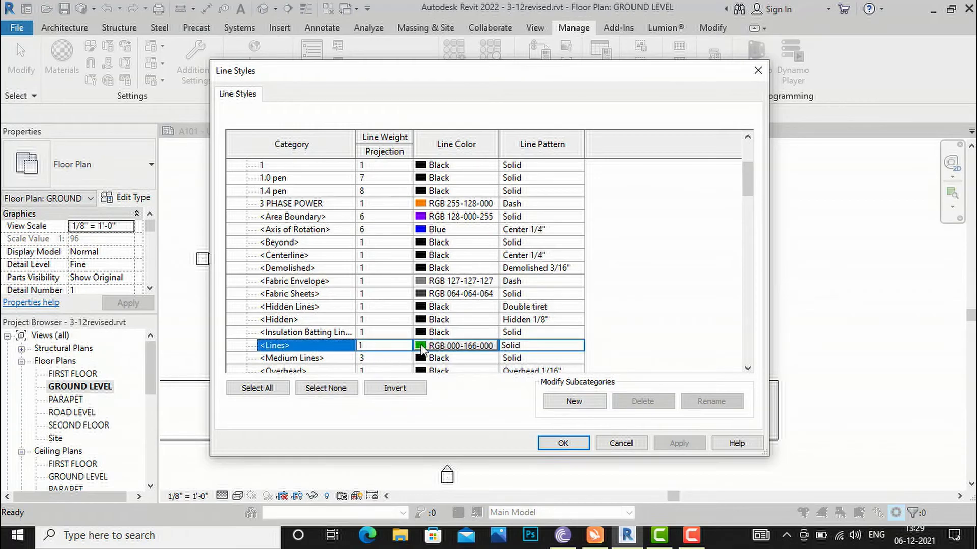
pyautogui.click(422, 346)
# Step: Set the <Lines> style colour to red and its line weight to 5
pyautogui.click(358, 277)
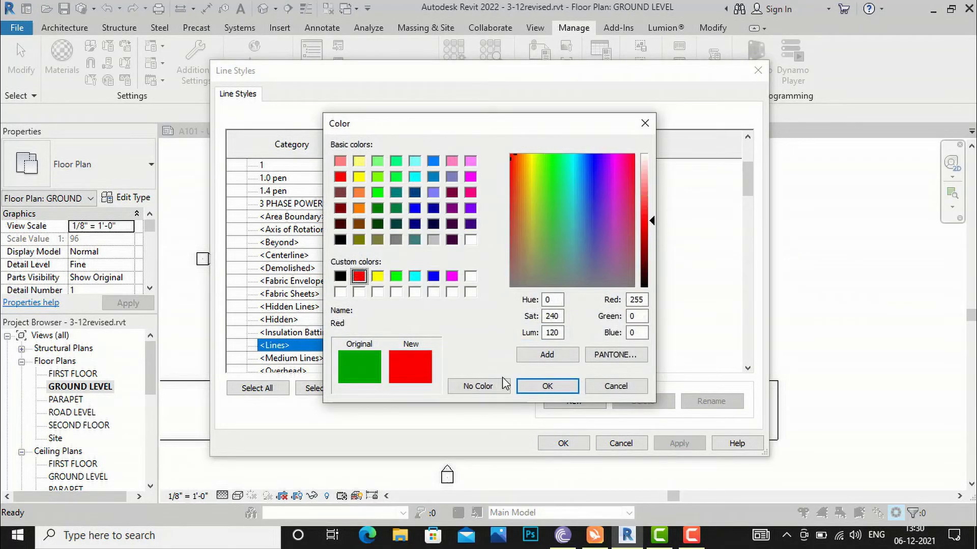
pyautogui.click(545, 386)
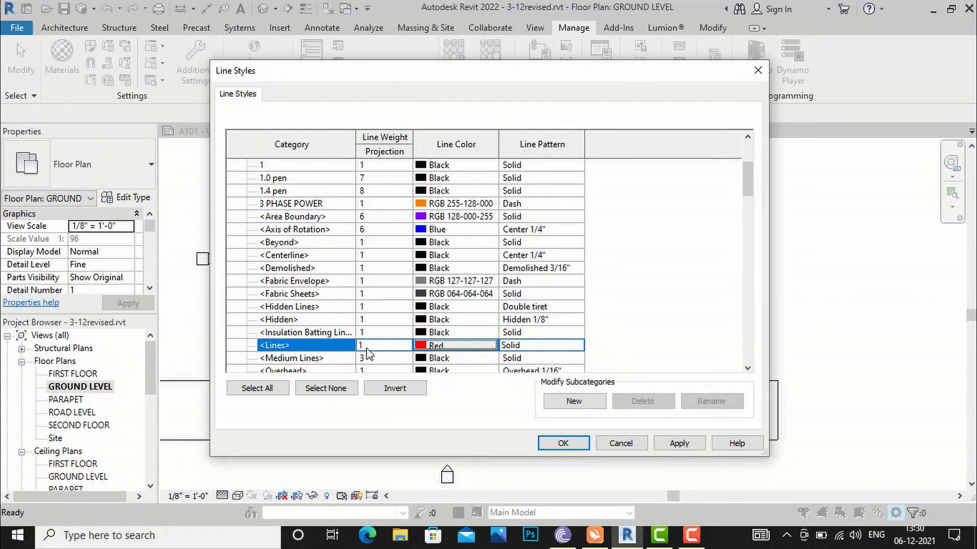
pyautogui.click(383, 348)
pyautogui.click(406, 345)
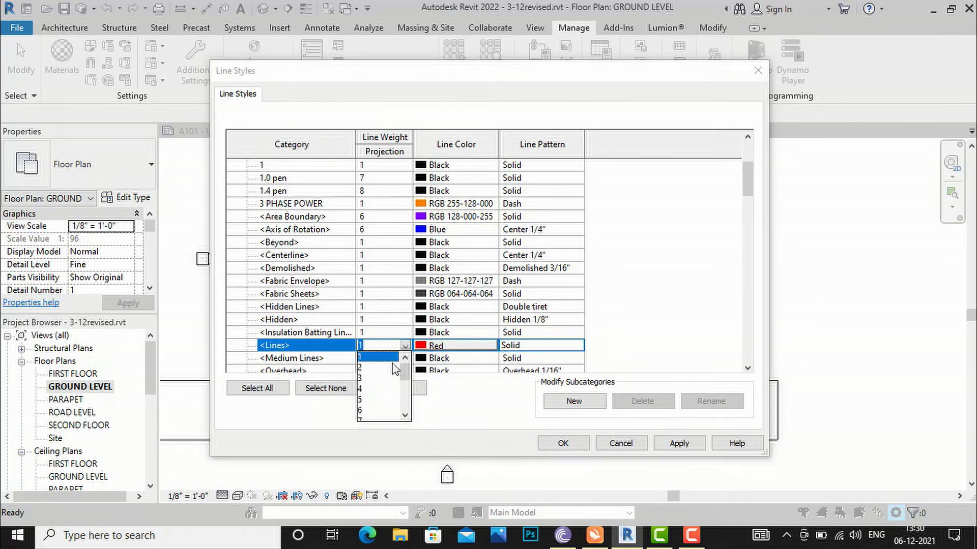
pyautogui.click(362, 397)
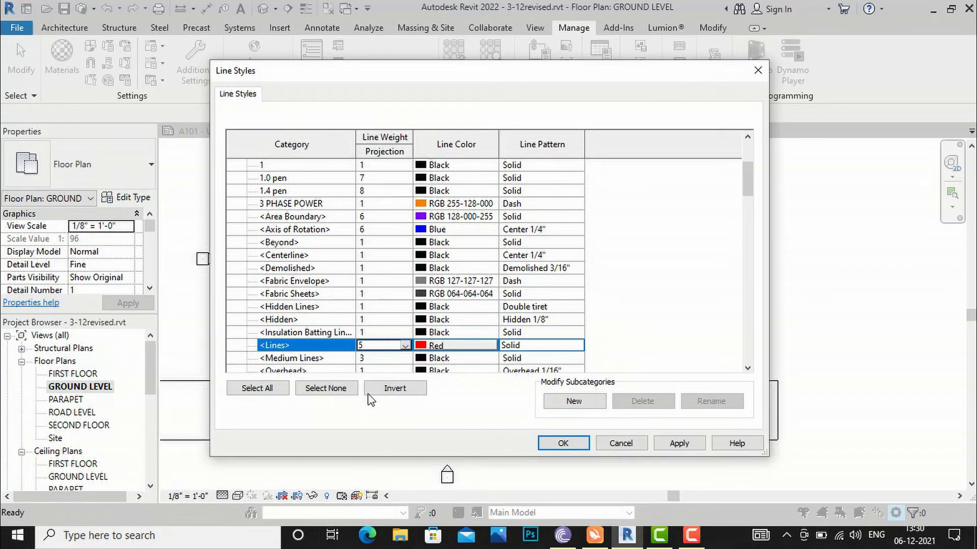
# Step: Set the <Lines> line pattern to Dash and apply the Line Styles changes
pyautogui.click(564, 349)
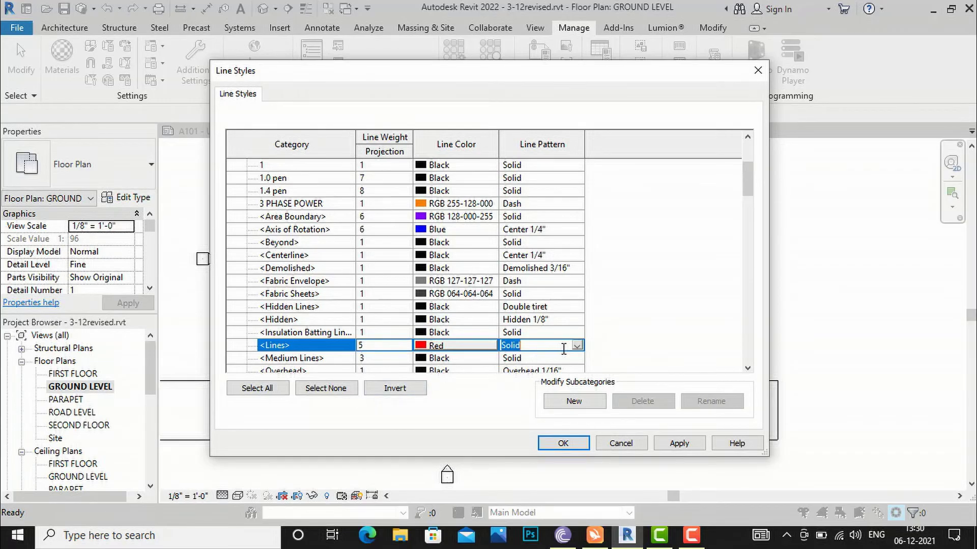
pyautogui.click(578, 346)
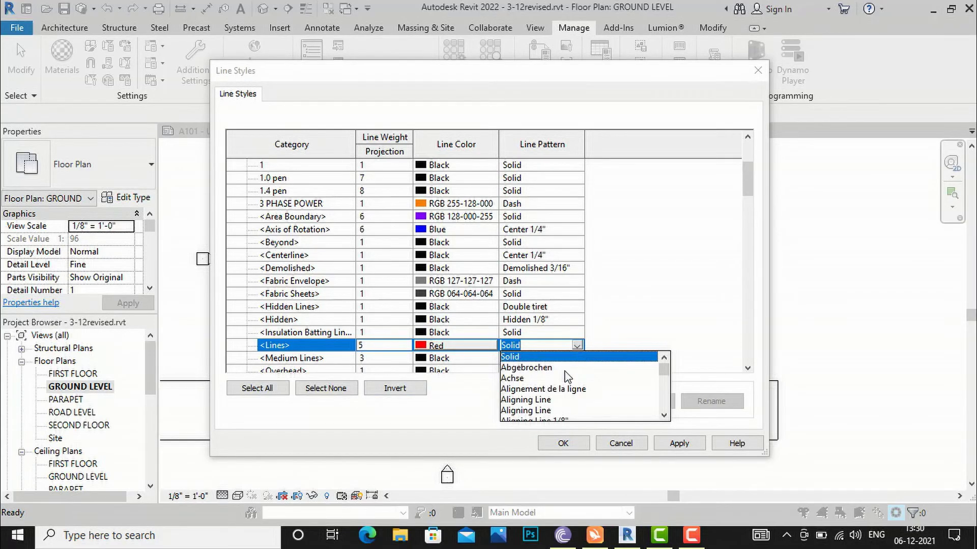
pyautogui.scroll(-2, 562, 392)
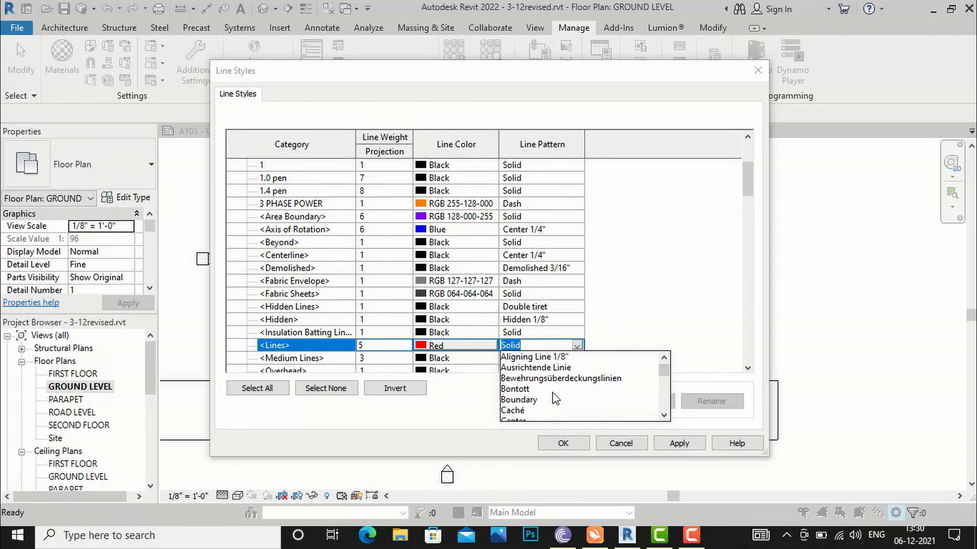
pyautogui.scroll(-3, 556, 398)
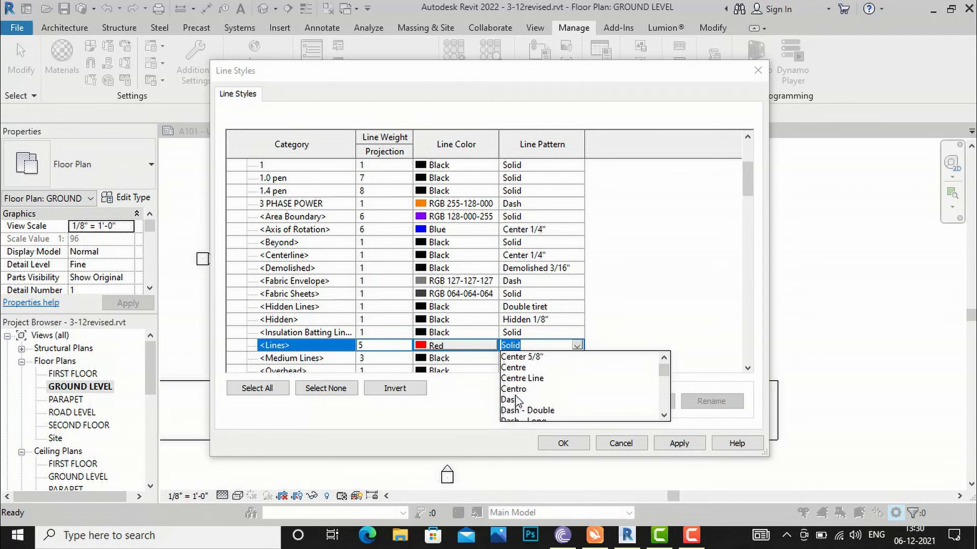
pyautogui.click(510, 401)
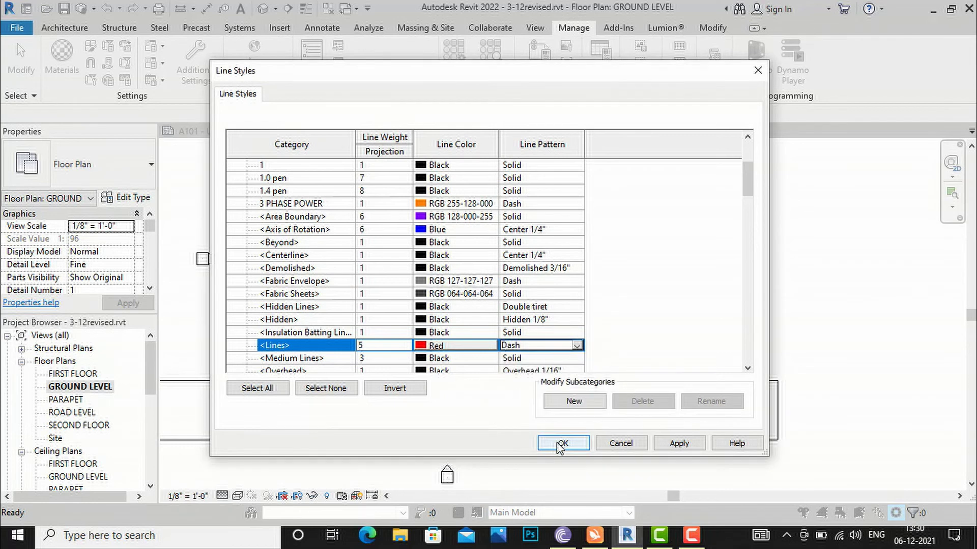
pyautogui.click(561, 444)
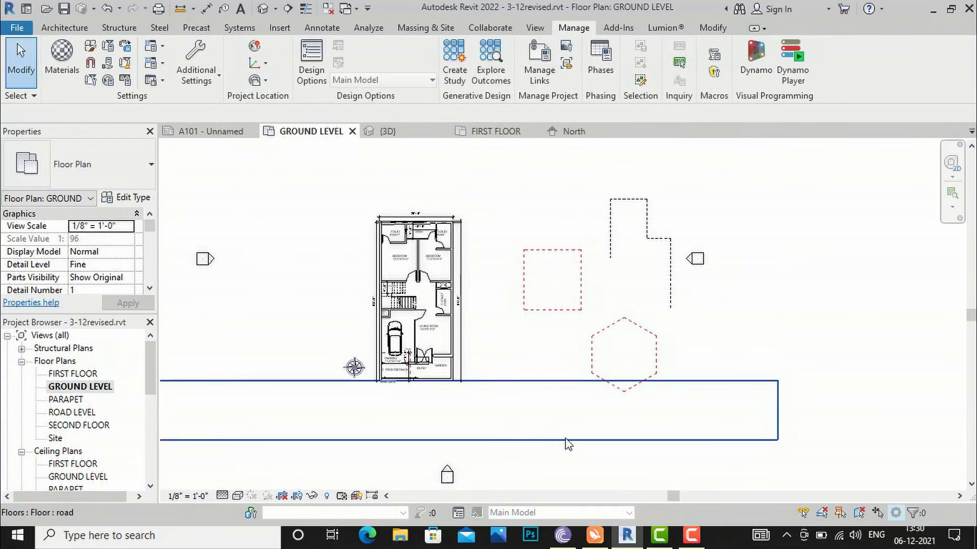
# Step: Zoom in on the red dashed square, zoom back out, and reopen Additional Settings
pyautogui.scroll(5, 582, 285)
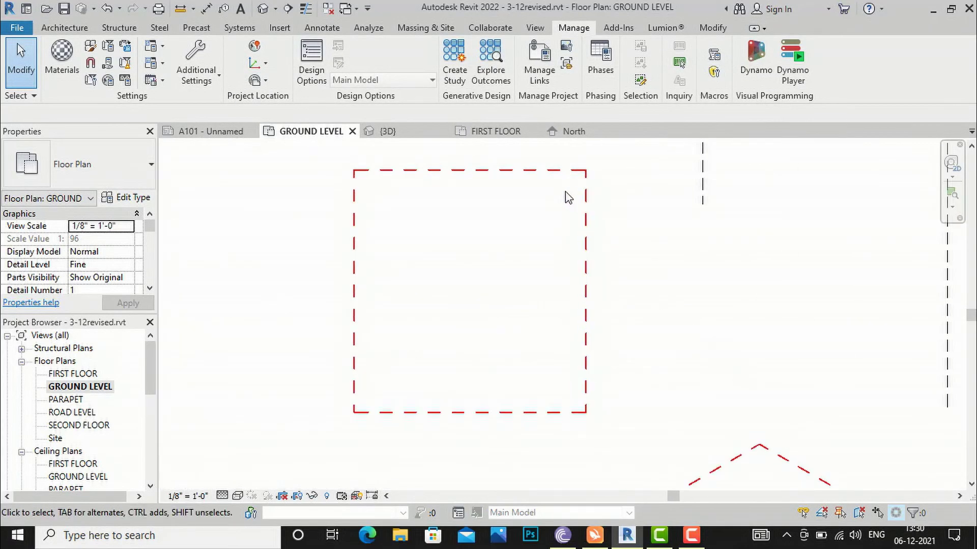
pyautogui.scroll(-1, 537, 417)
pyautogui.scroll(-1, 537, 417)
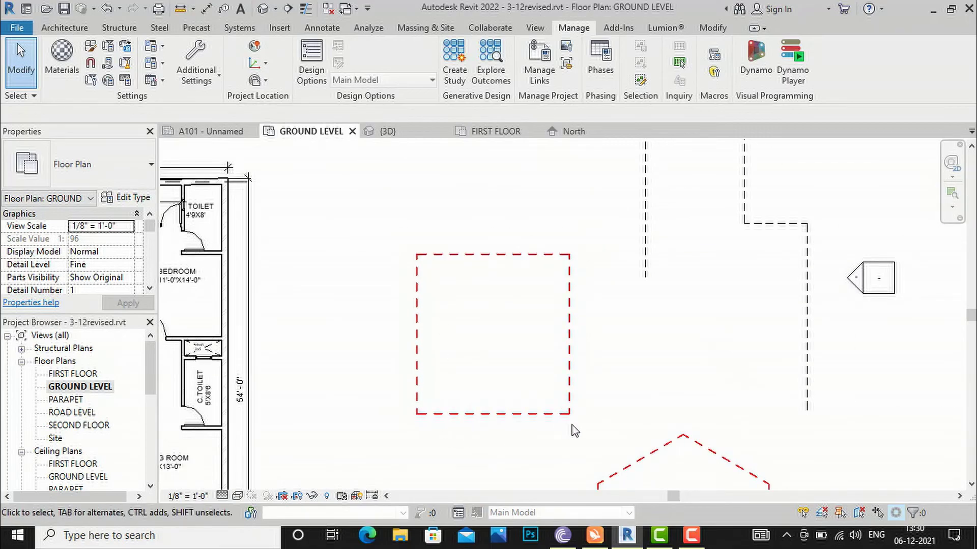
pyautogui.scroll(-2, 528, 275)
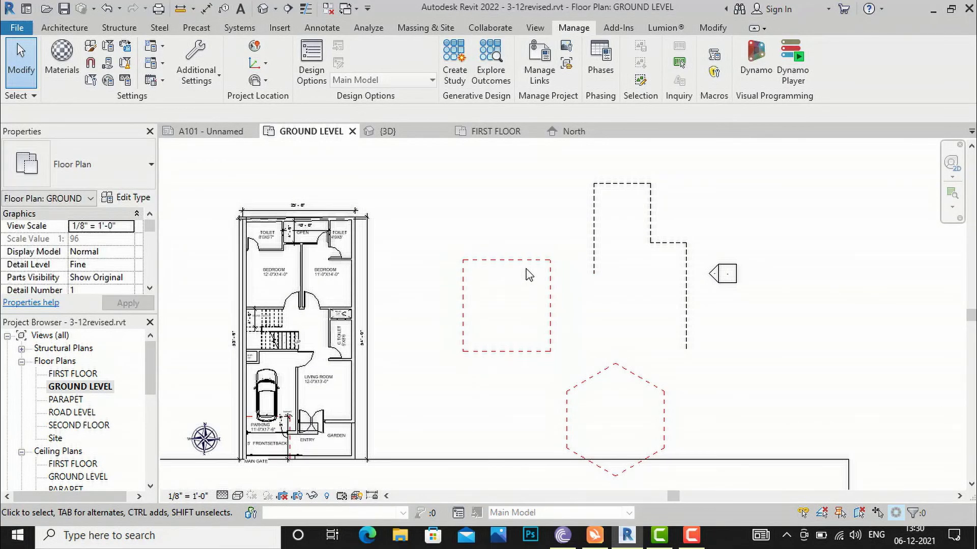
pyautogui.click(196, 55)
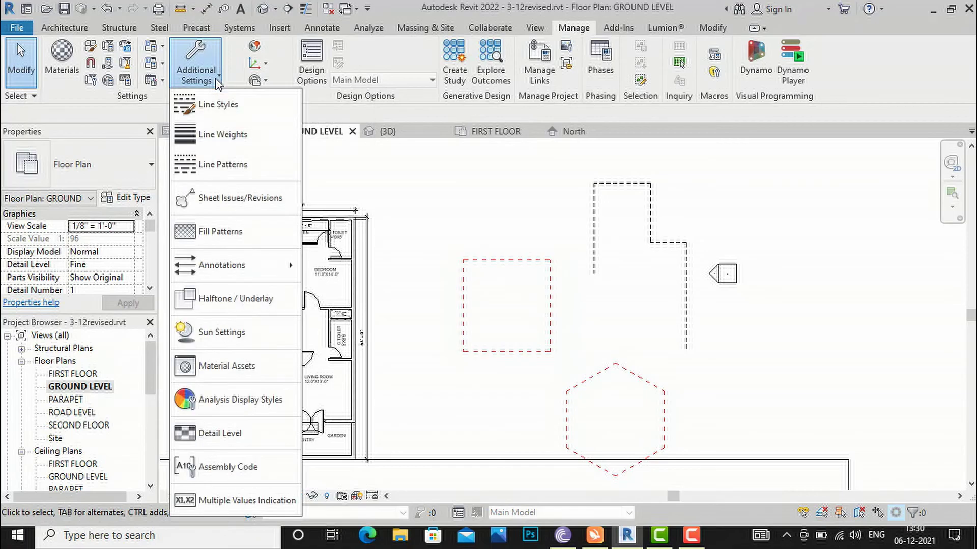
# Step: Open Line Styles with Lines expanded, cancelling the new subcategory prompt
pyautogui.click(214, 105)
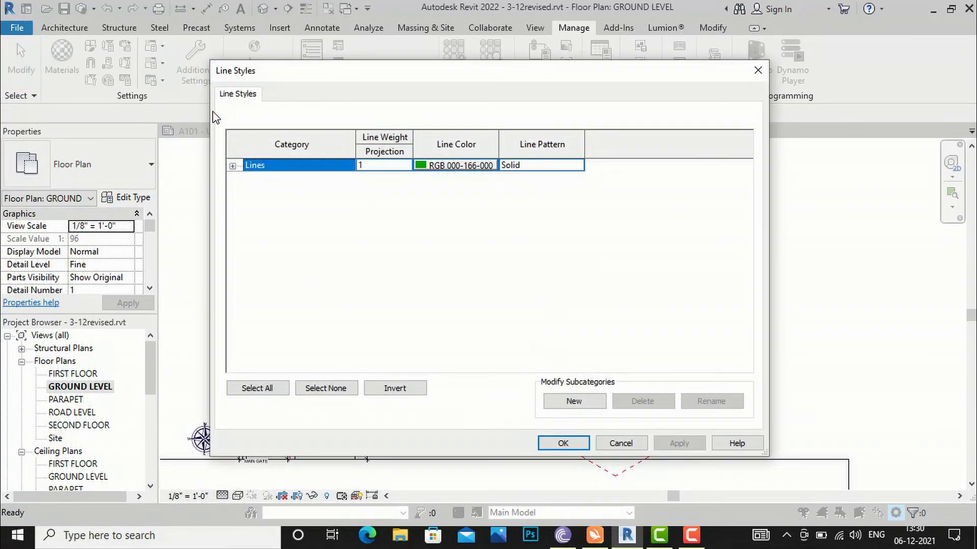
pyautogui.click(233, 167)
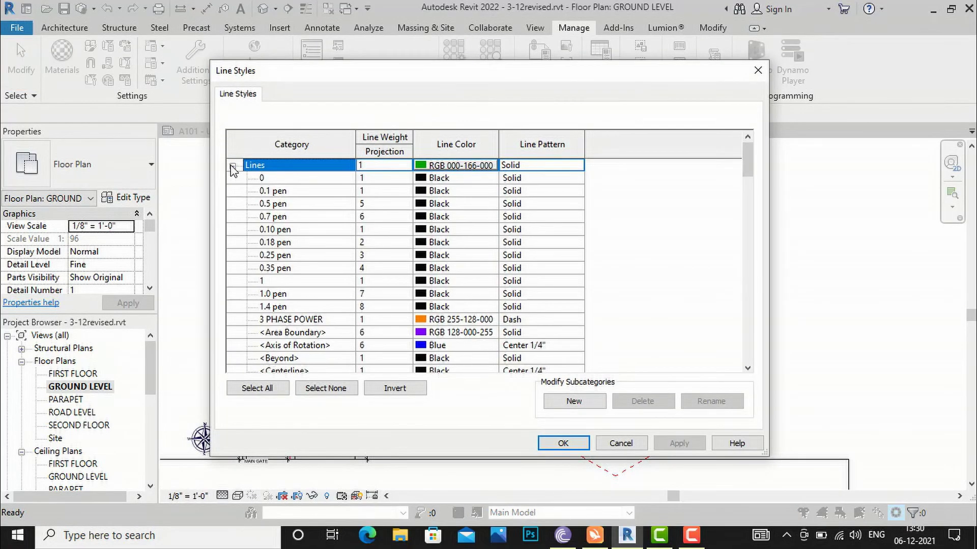
pyautogui.click(580, 407)
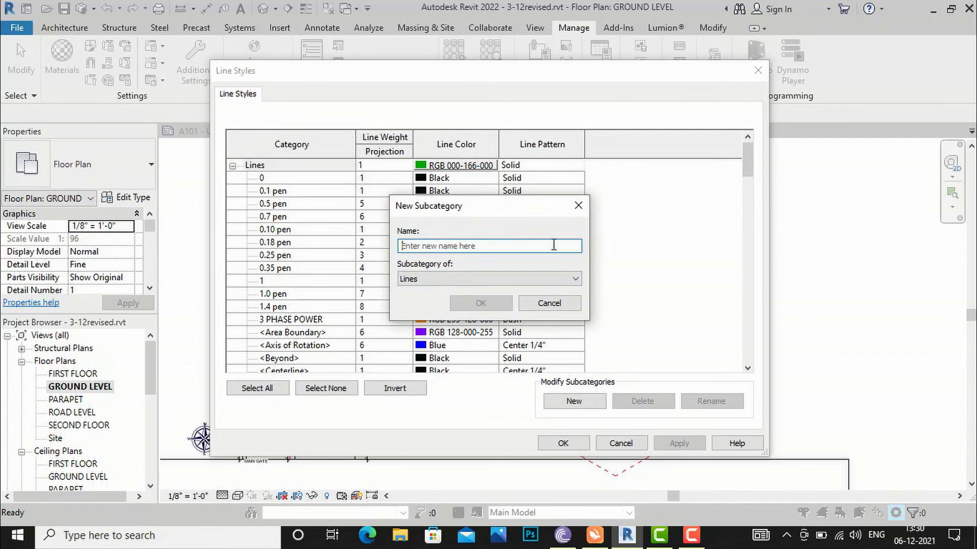
pyautogui.click(578, 205)
pyautogui.scroll(-1, 373, 298)
pyautogui.scroll(-4, 373, 299)
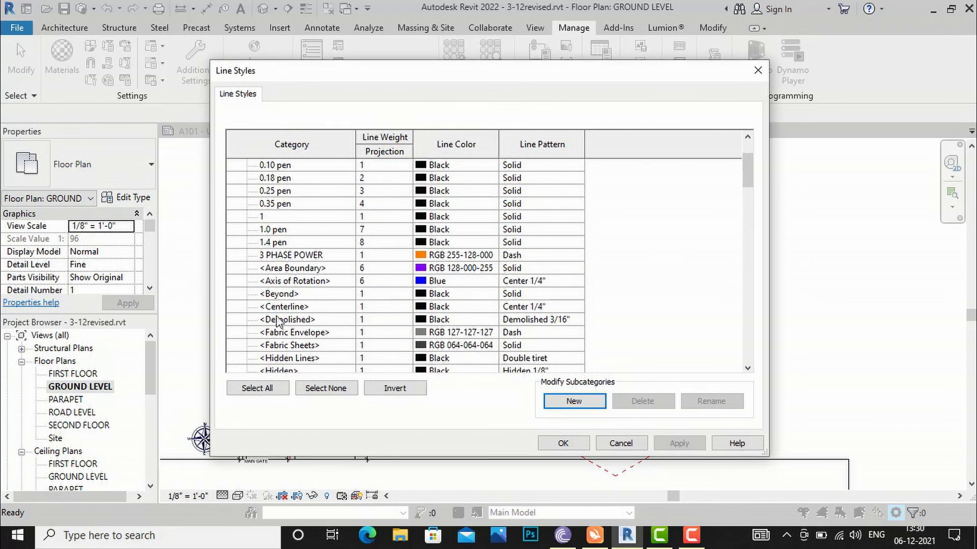
pyautogui.scroll(-5, 446, 307)
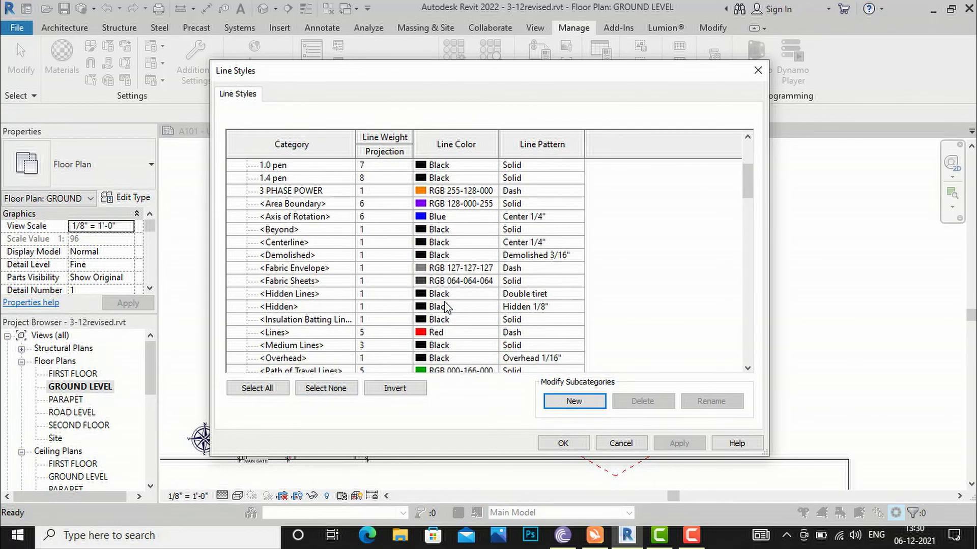
pyautogui.scroll(-2, 446, 307)
# Step: Change the <Lines> colour to Green and choose its line weight, keeping weight 5
pyautogui.click(425, 306)
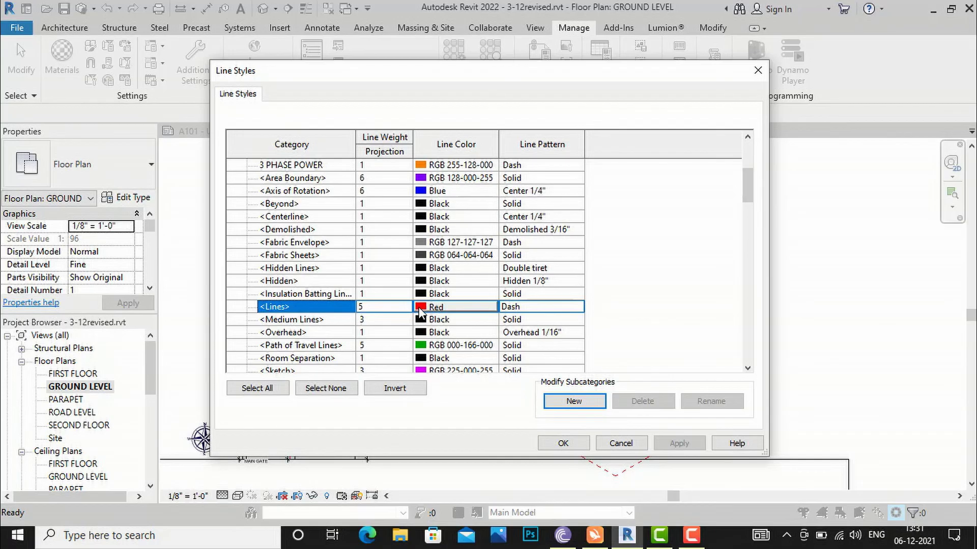
pyautogui.click(420, 309)
pyautogui.click(396, 277)
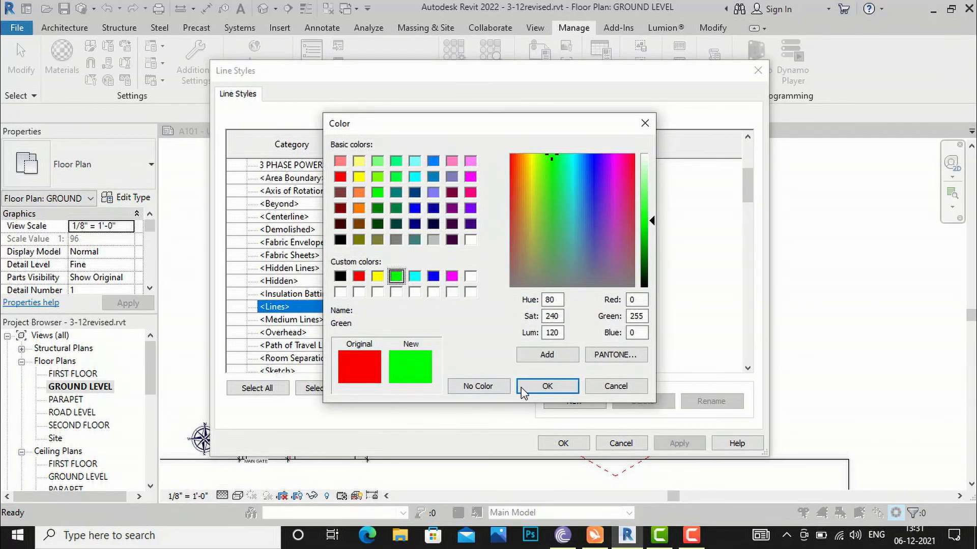
pyautogui.click(547, 386)
pyautogui.click(389, 307)
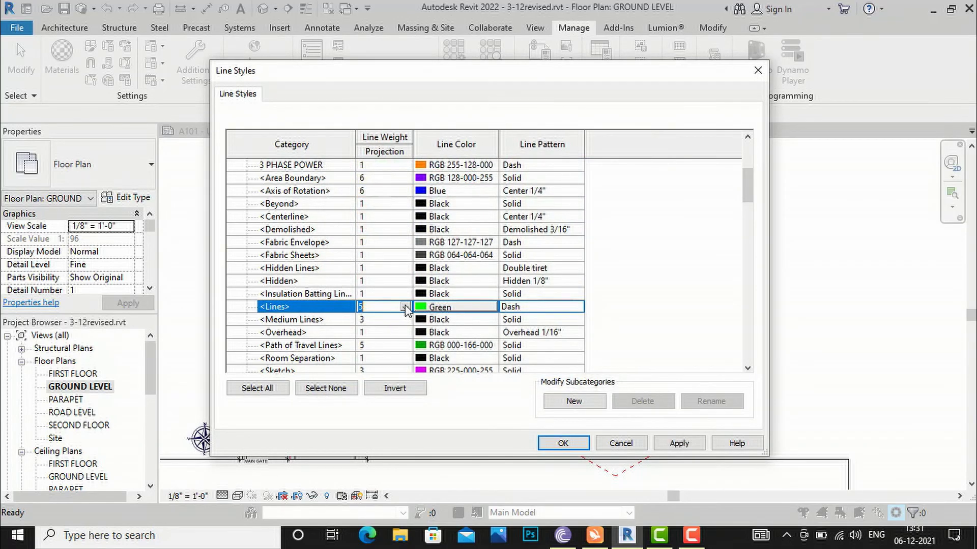
pyautogui.click(390, 308)
pyautogui.scroll(1, 369, 355)
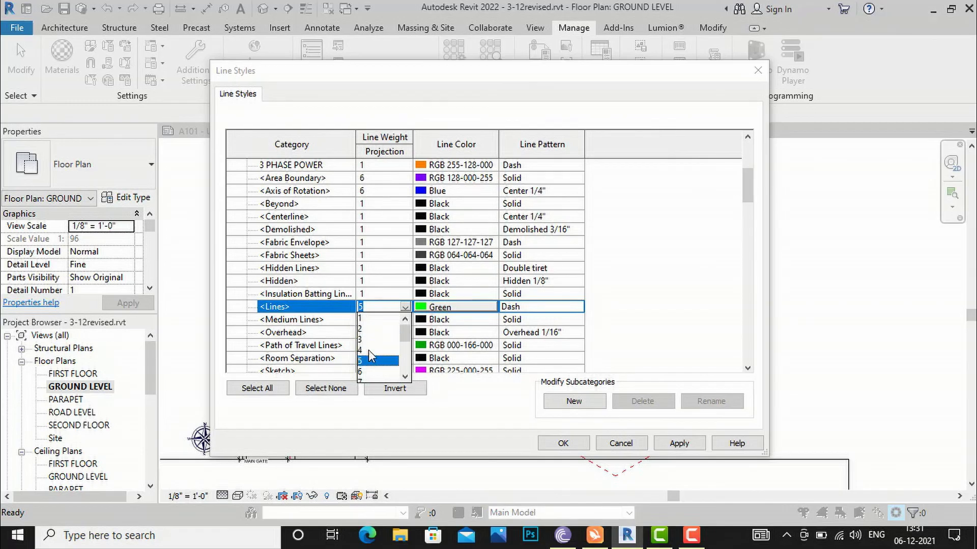
pyautogui.click(361, 318)
# Step: Apply the Line Styles changes and zoom out to review the green dashed square and hexagon
pyautogui.click(559, 442)
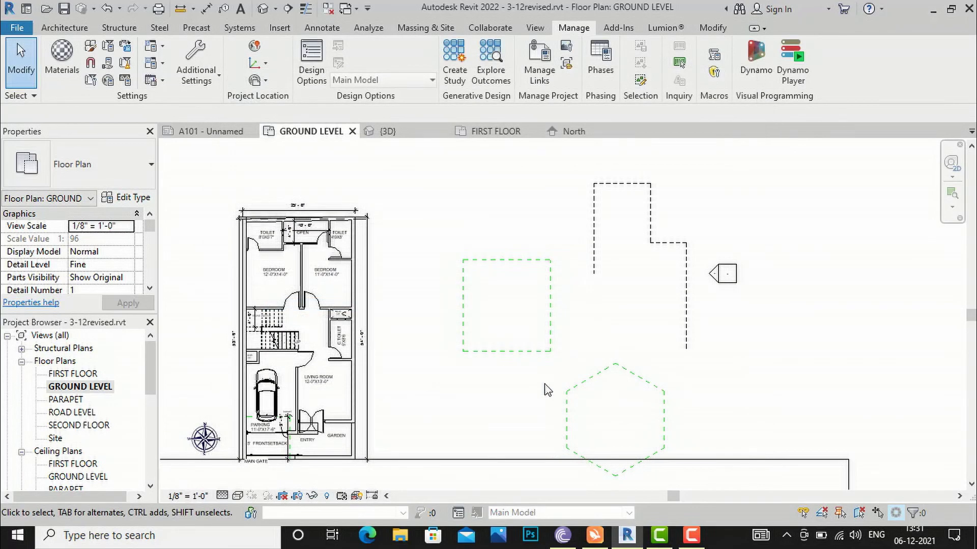
pyautogui.scroll(-2, 618, 294)
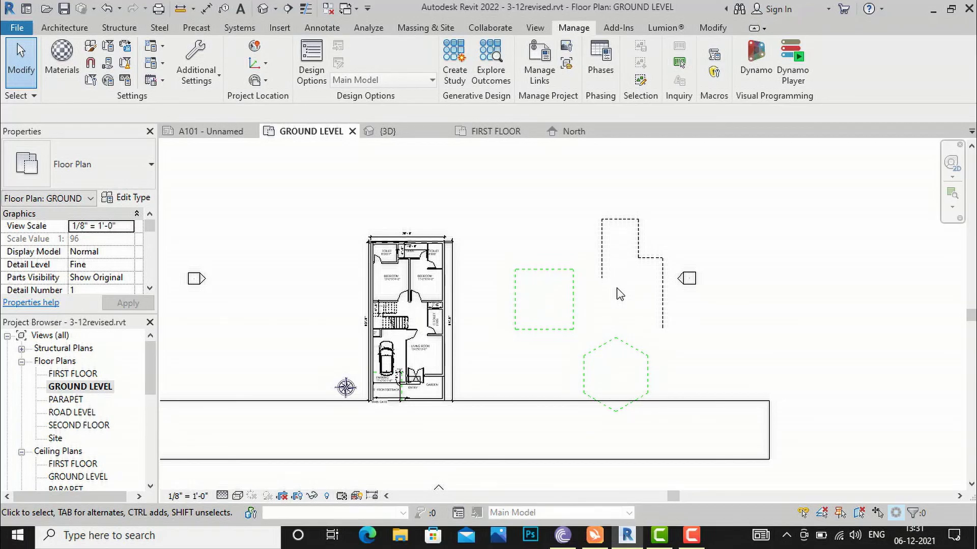
pyautogui.scroll(-2, 634, 288)
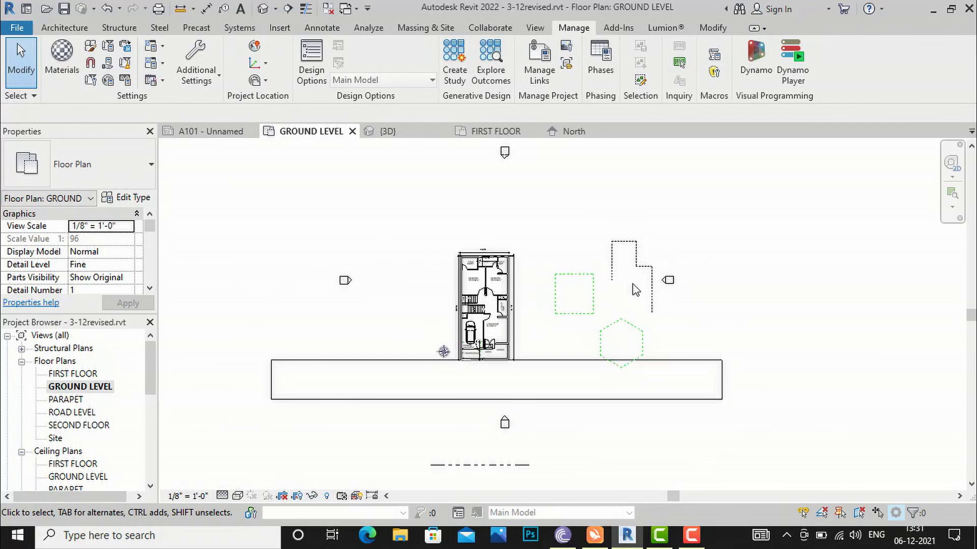
pyautogui.scroll(2, 427, 281)
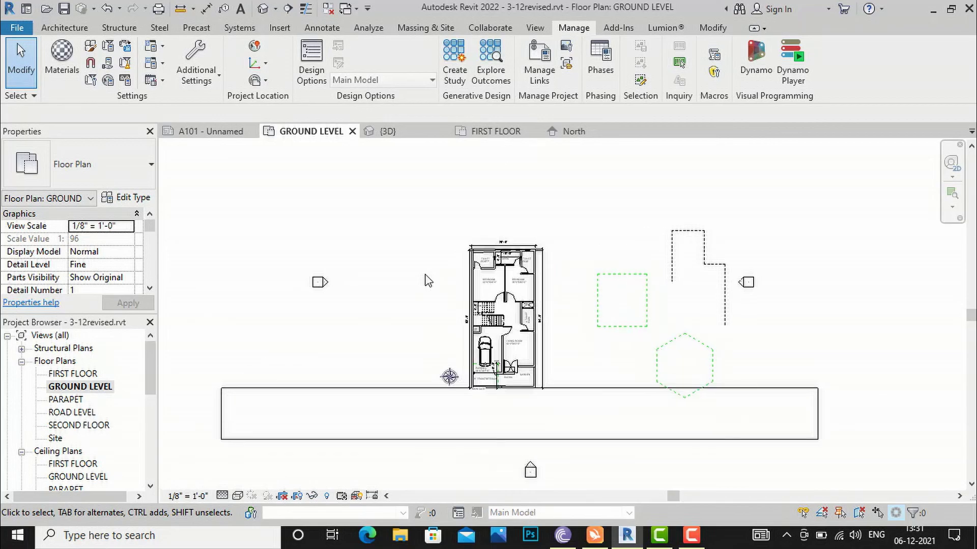